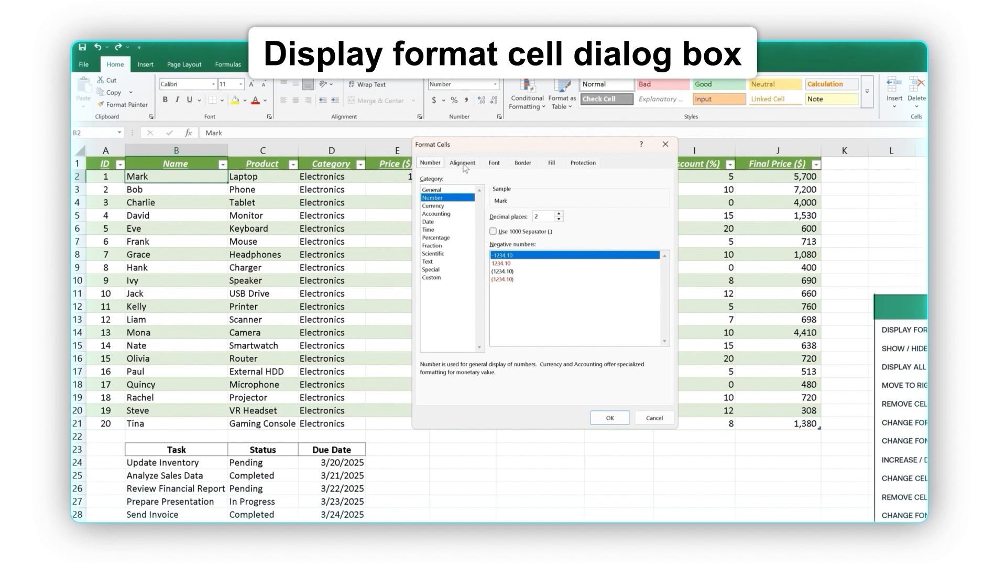
Review the Alignment, Font, Border, Fill and Protection settings in the Format Cells dialog for cell B2
click(463, 163)
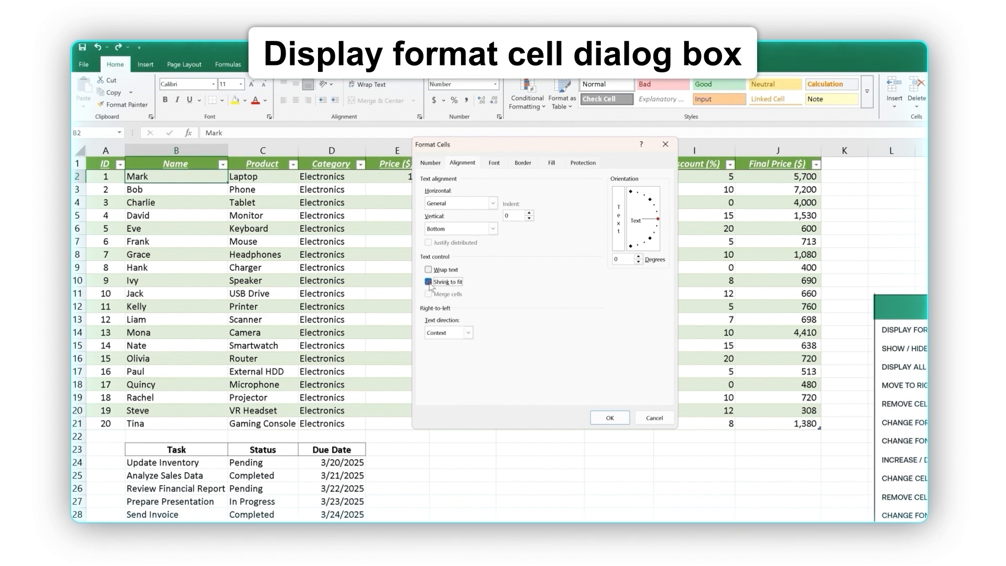
click(495, 163)
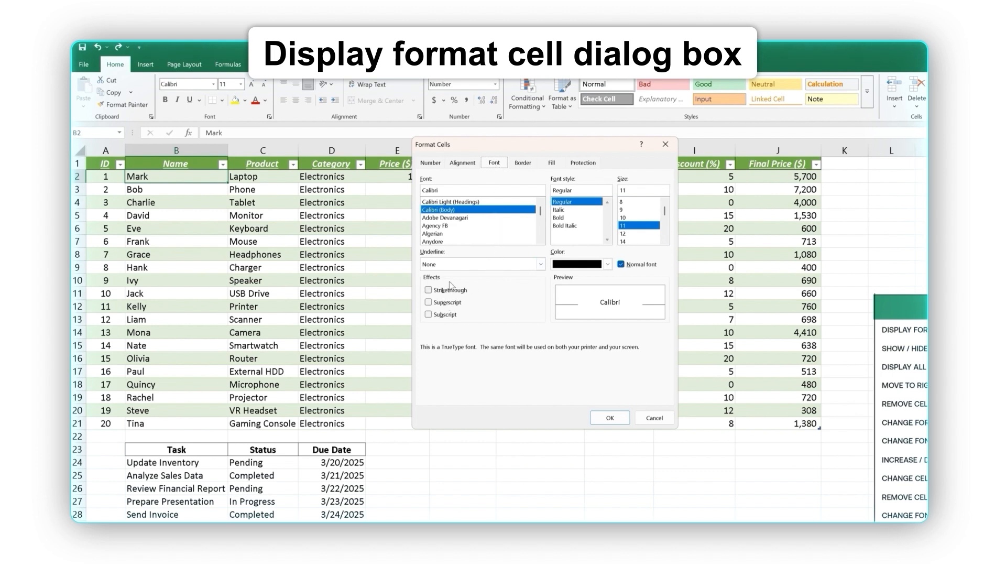
click(523, 164)
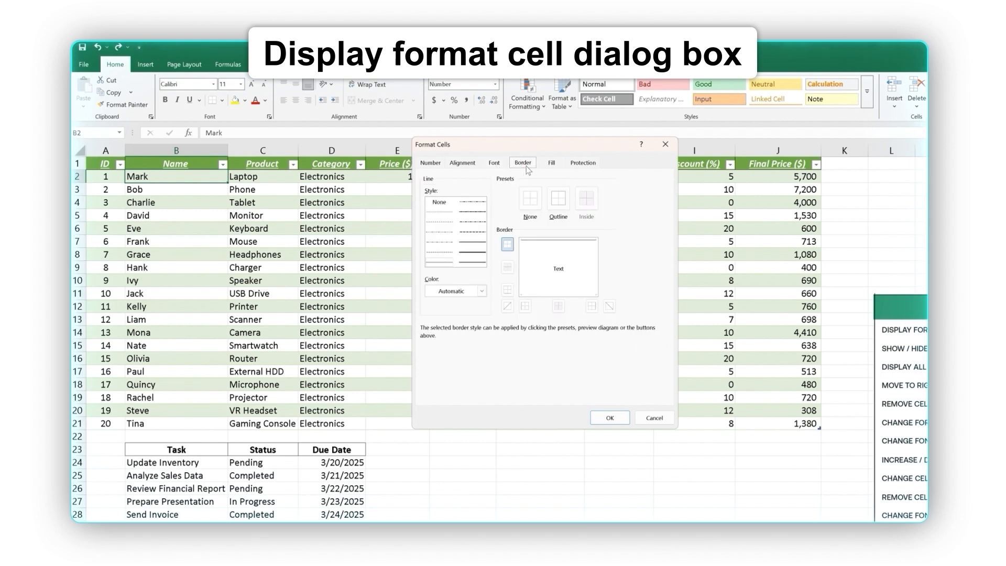
click(551, 164)
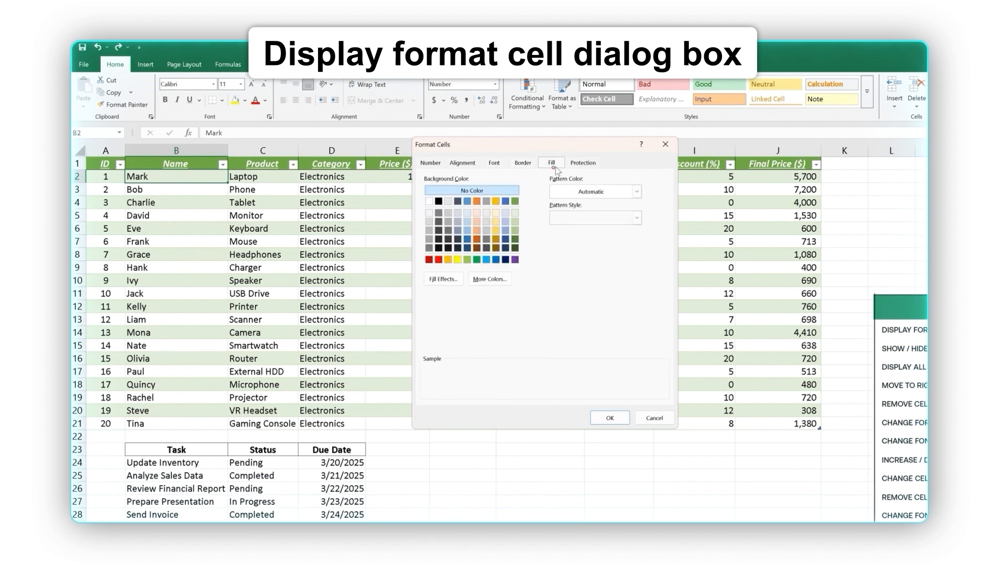
click(583, 163)
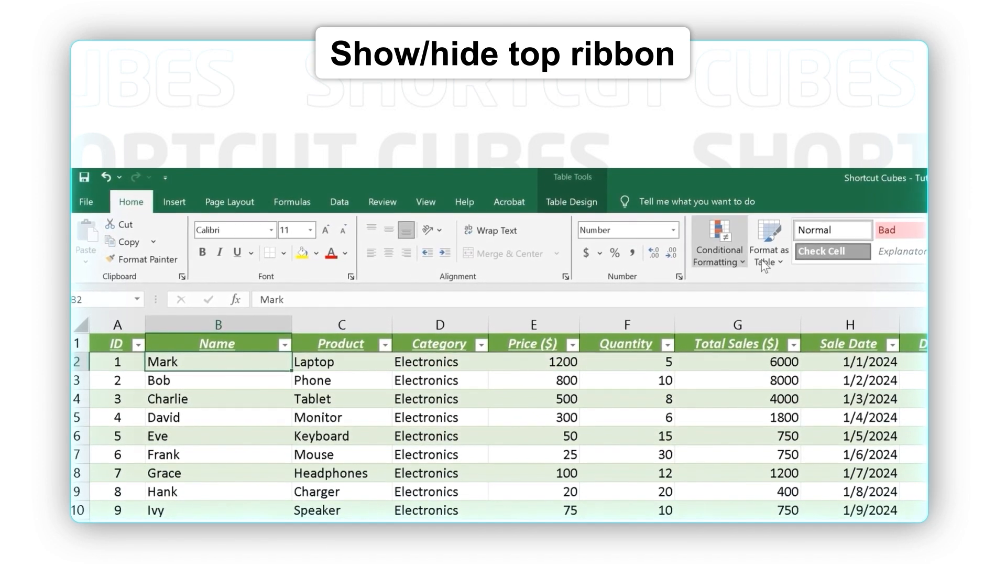
Hide the ribbon commands and show them again
key(ctrl+F1)
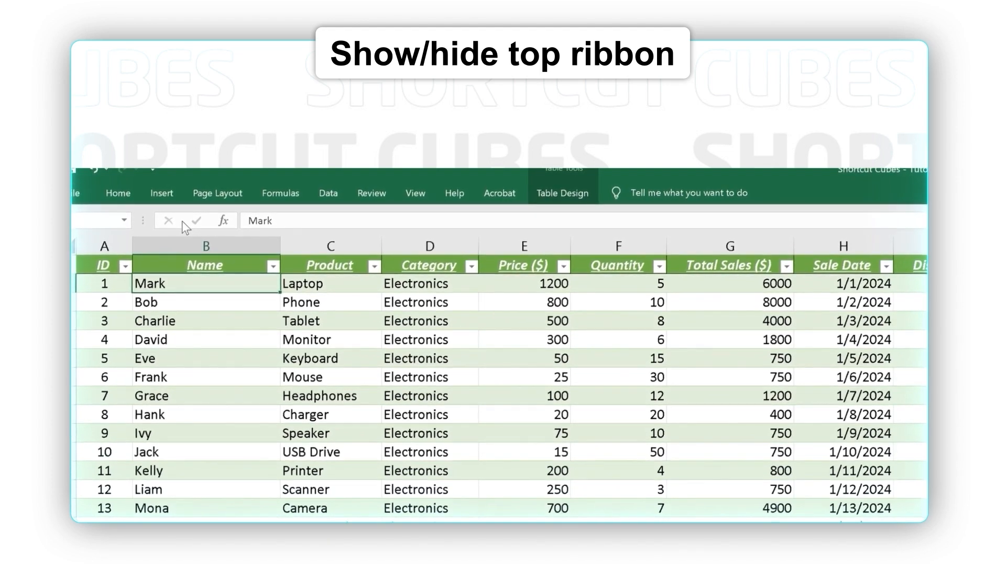
key(ctrl+F1)
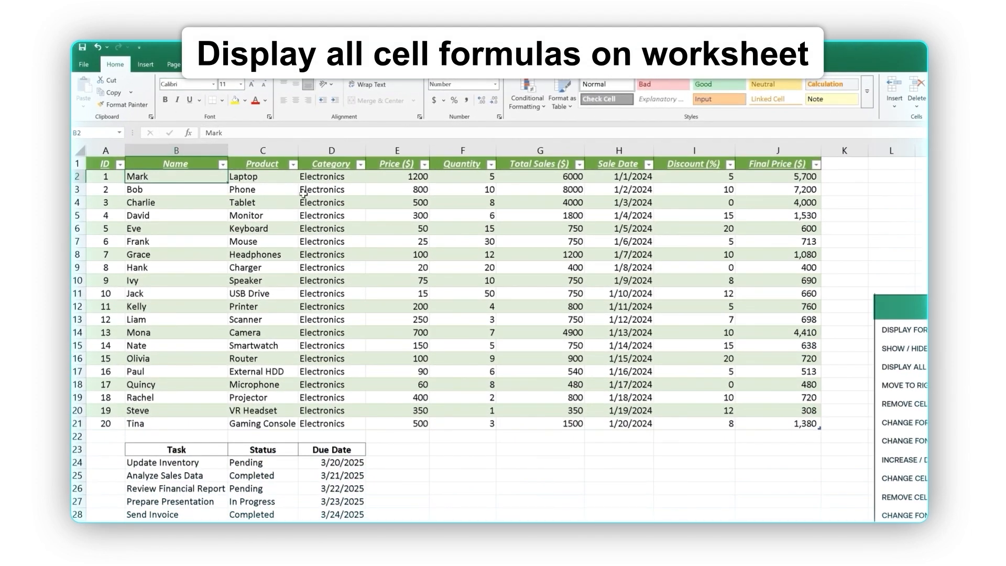
Select the first Total Sales ($) cell, G2, and toggle the worksheet's formula display on and off
click(572, 178)
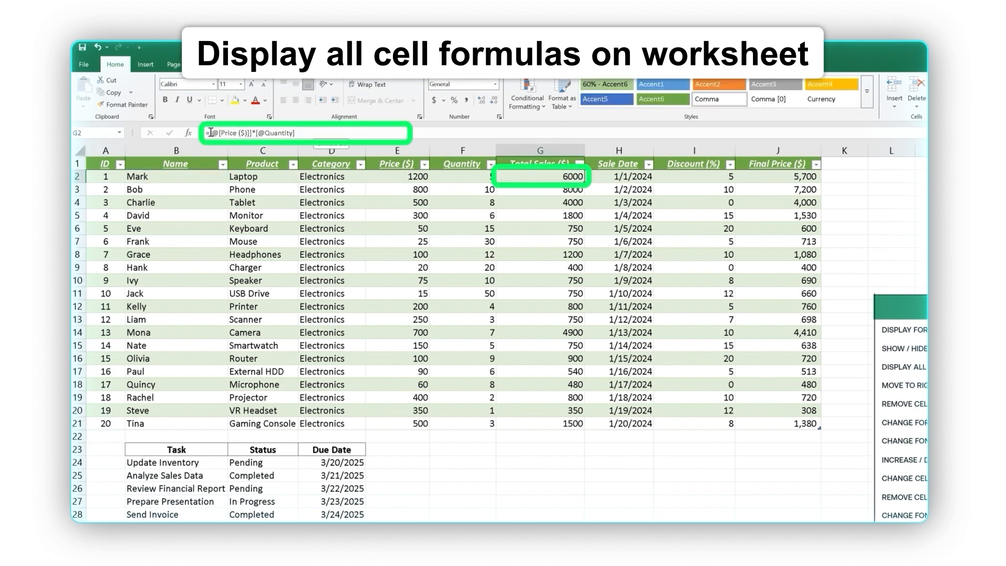
key(ctrl+grave)
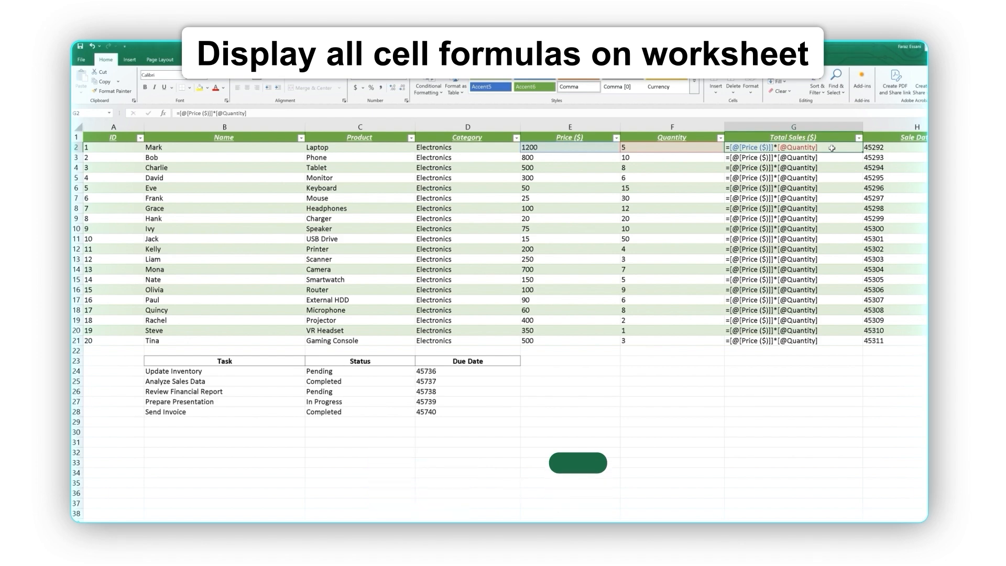
key(ctrl+grave)
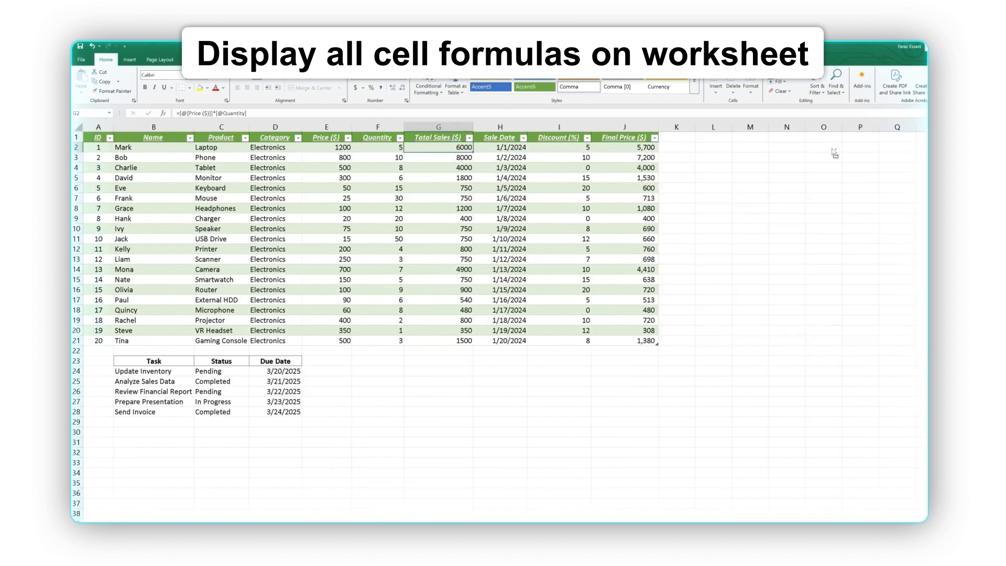
Select cell J2, show all worksheet formulas to inspect the Final Price ($) column, and switch back to displaying values
click(643, 147)
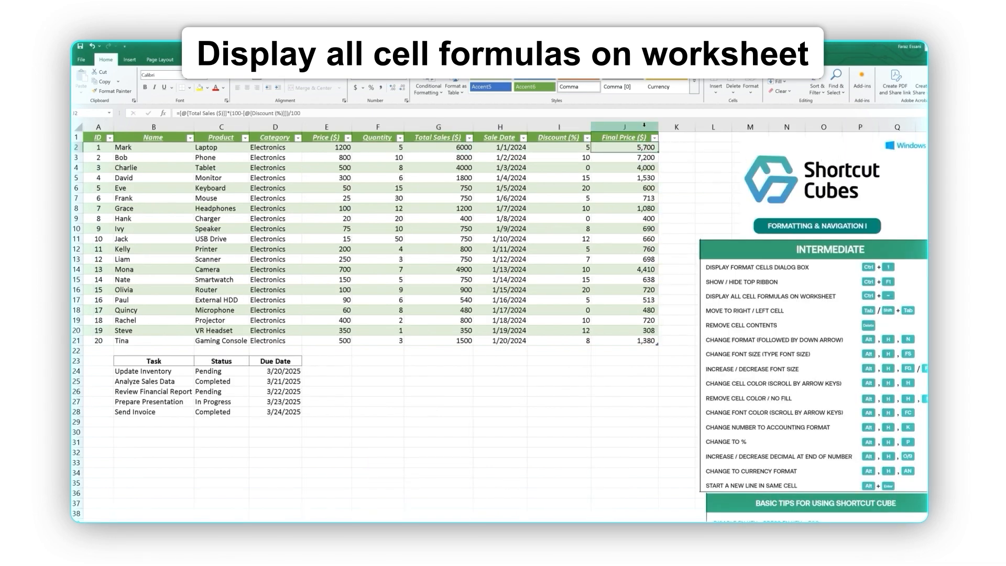
key(ctrl+grave)
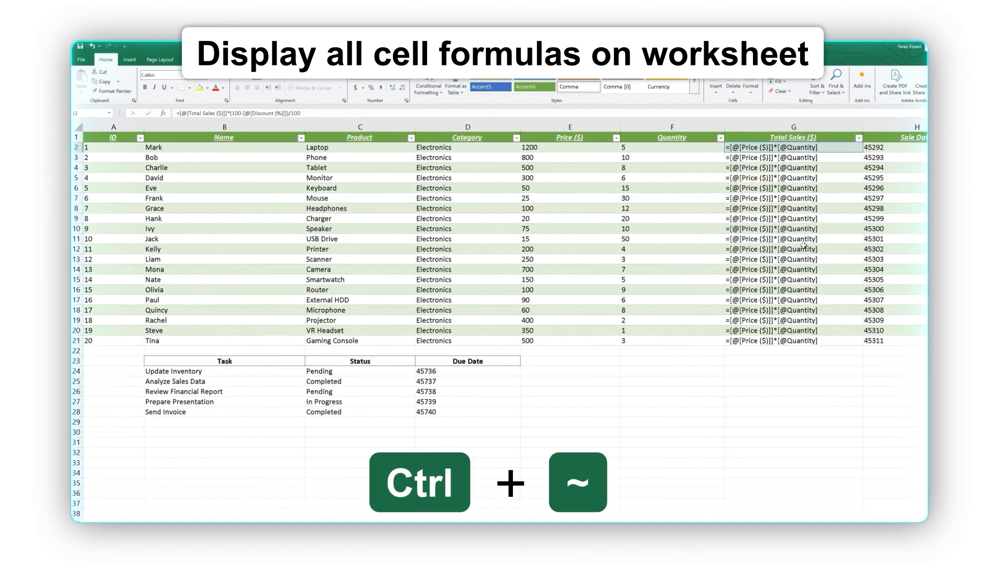
scroll(748, 321, right, 3)
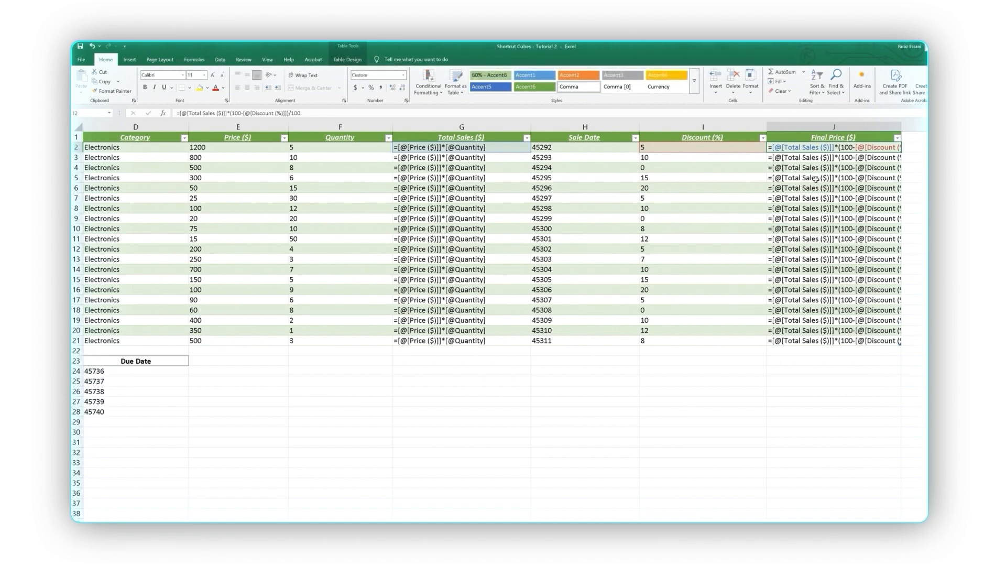
key(ctrl+grave)
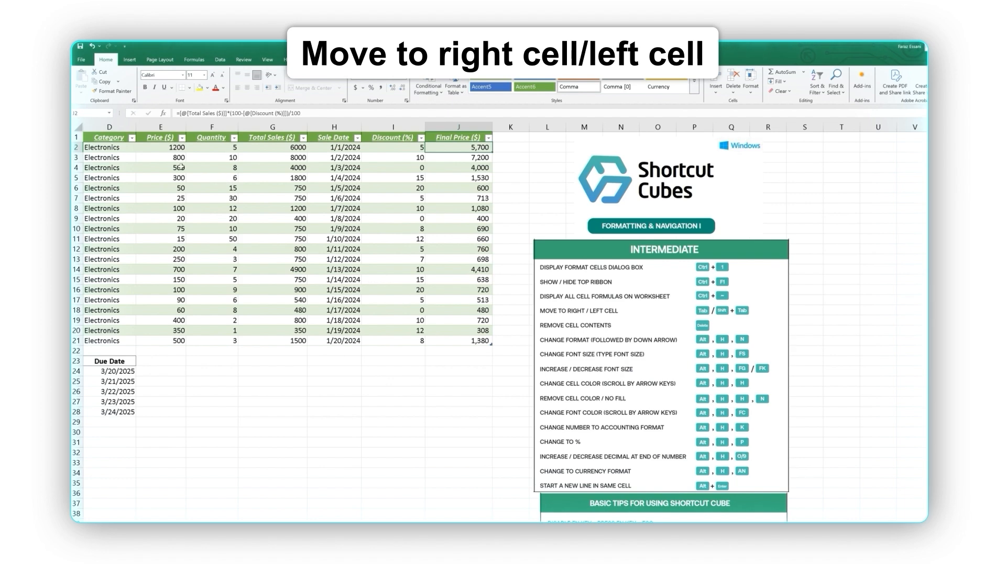
Select cell A2 and move cell by cell along row 2 to the Discount (%) column
click(122, 150)
key(Left)
key(Left)
key(Left)
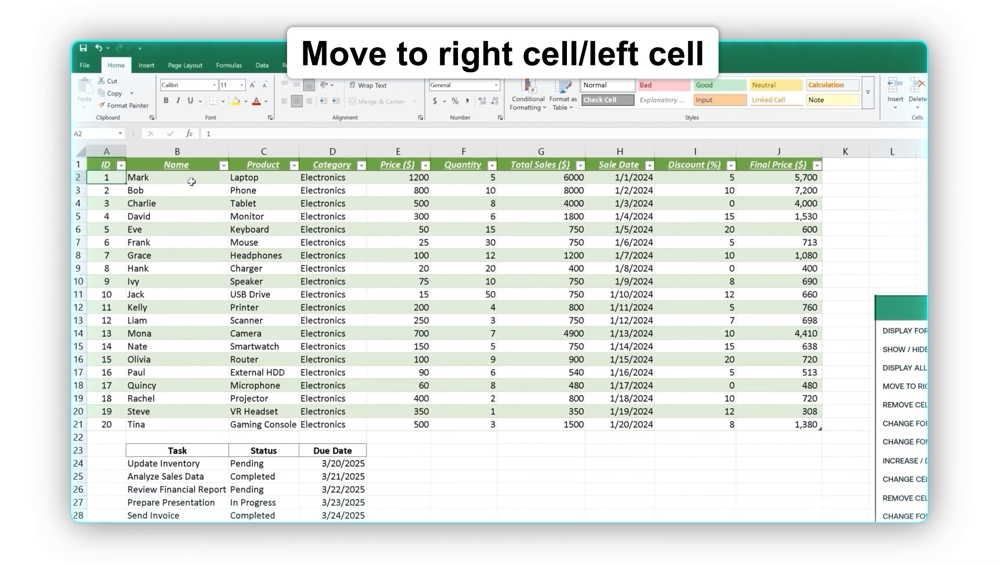
key(Tab)
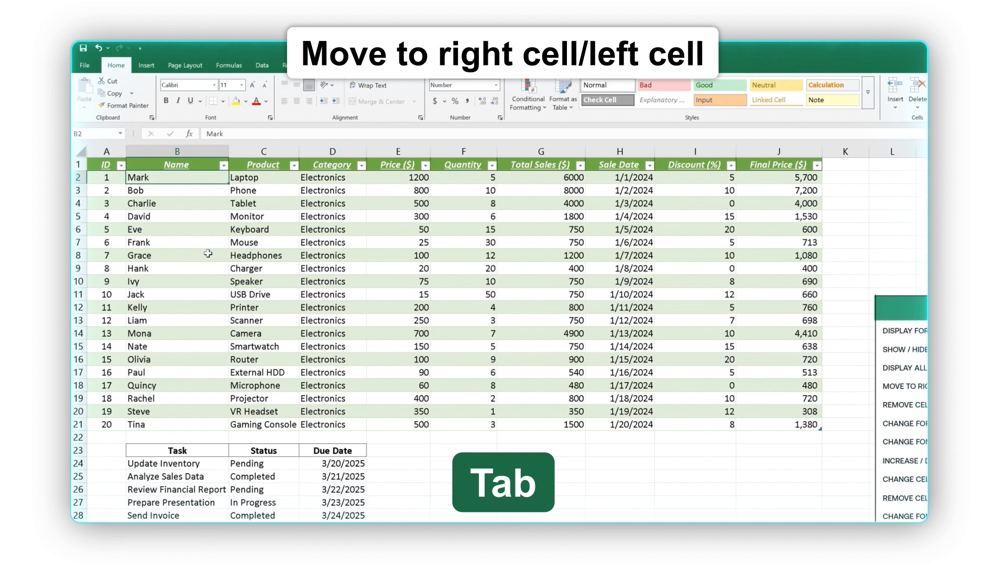
key(Tab)
key(Tab)
key(Tab)
key(Tab)
key(Tab)
key(Tab)
key(Tab)
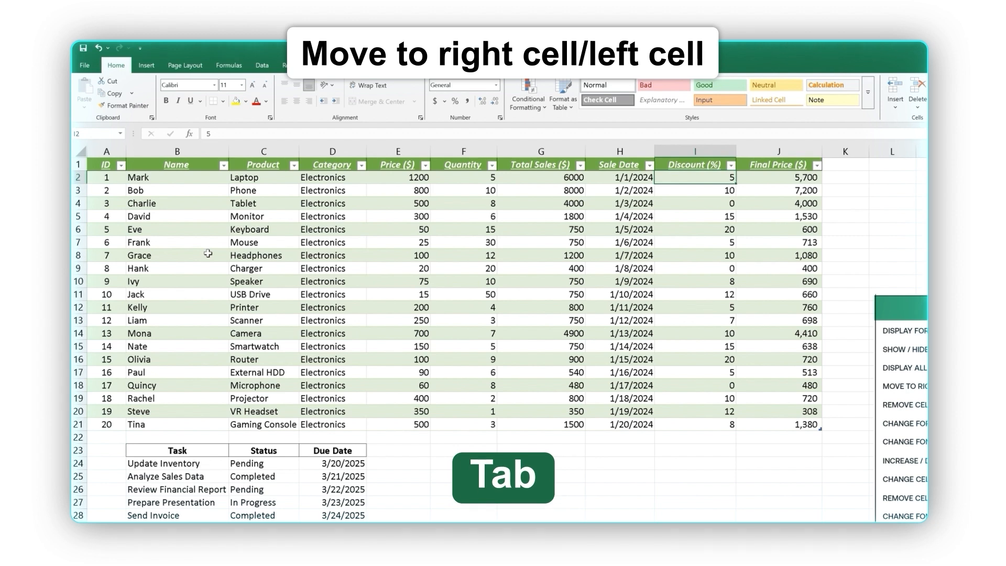
Move back cell by cell along row 2 from the Discount (%) column to the ID column
key(shift+Tab)
key(shift+Tab)
key(shift+Tab)
key(shift+Tab)
key(shift+Tab)
key(shift+Tab)
key(shift+Tab)
key(shift+Tab)
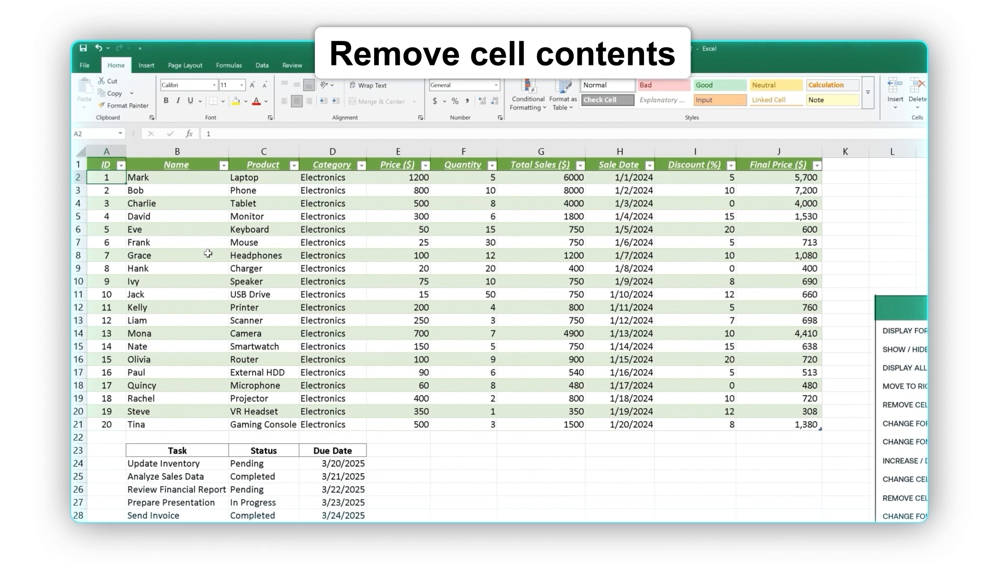
Clear the contents of the first Product cell, C2
key(Right)
key(Right)
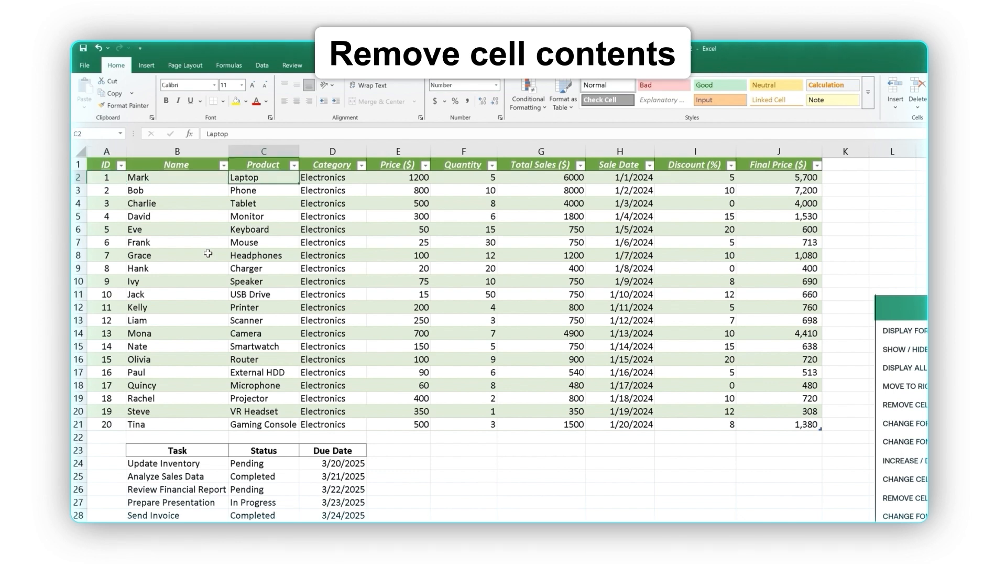
key(Delete)
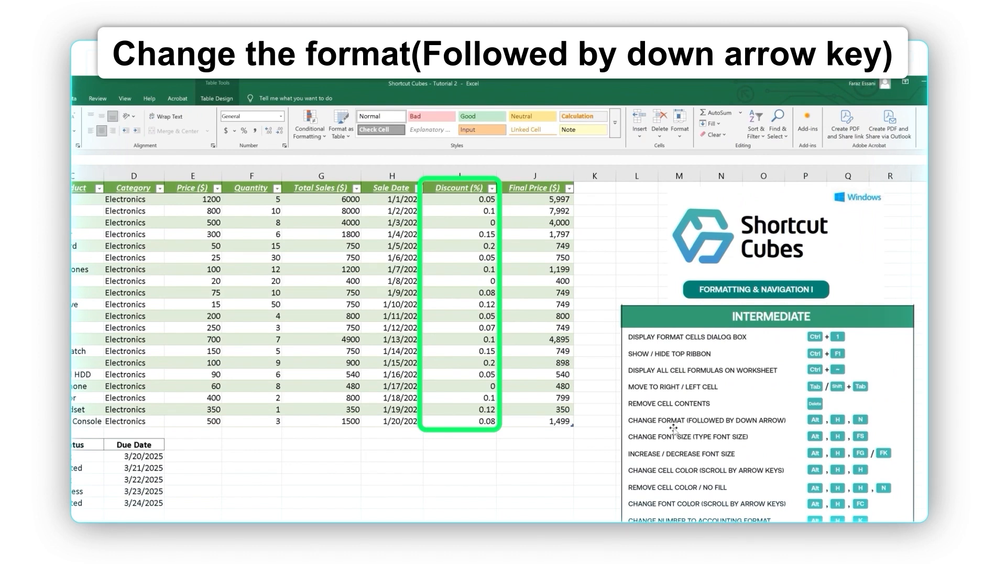
Apply the Percentage number format to all Discount (%) values, I2:I21
click(481, 201)
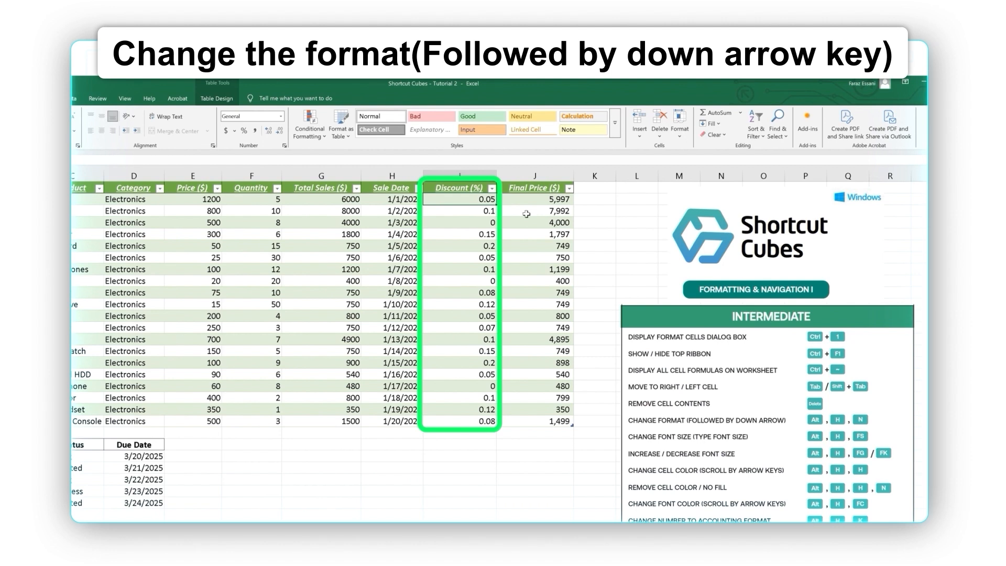
key(ctrl+shift+Down)
key(alt+h)
key(n)
key(Down)
key(Down)
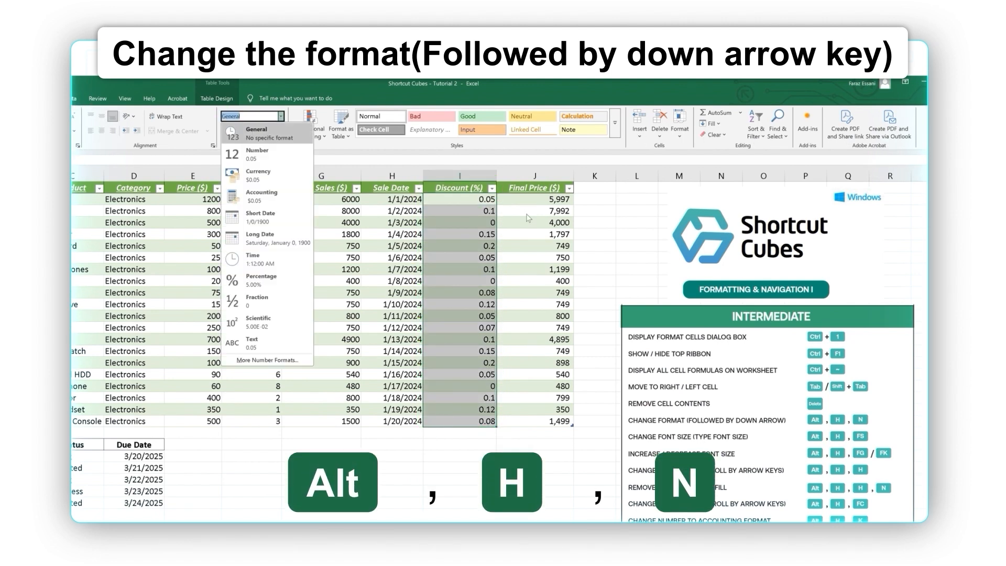
key(Down)
key(Down)
key(Down)
key(Down)
key(Down)
key(Down)
key(Down)
key(Down)
key(Up)
key(Return)
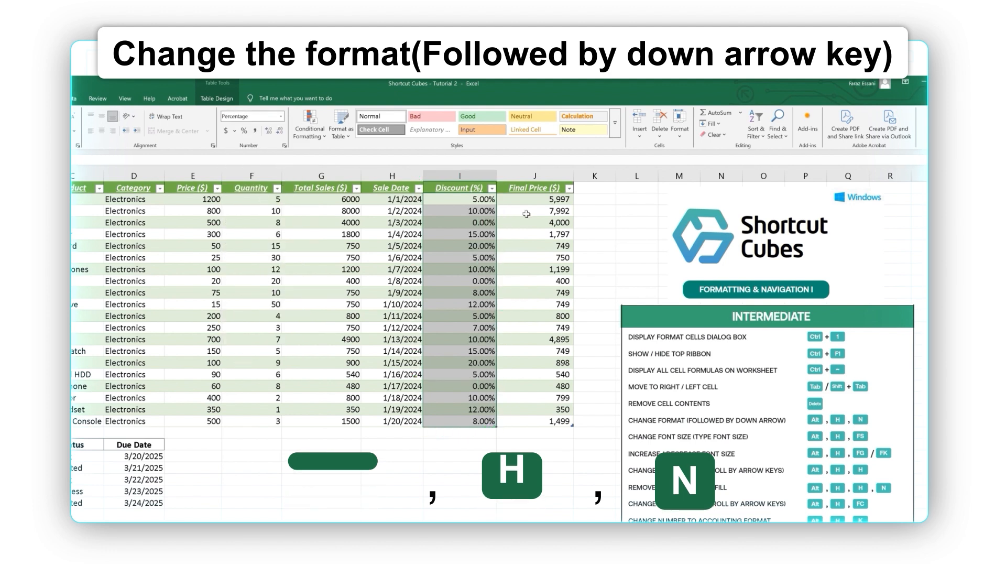
Browse the number formats for the Sale Date values, H2:H21, as far as Long Date without applying one
key(Left)
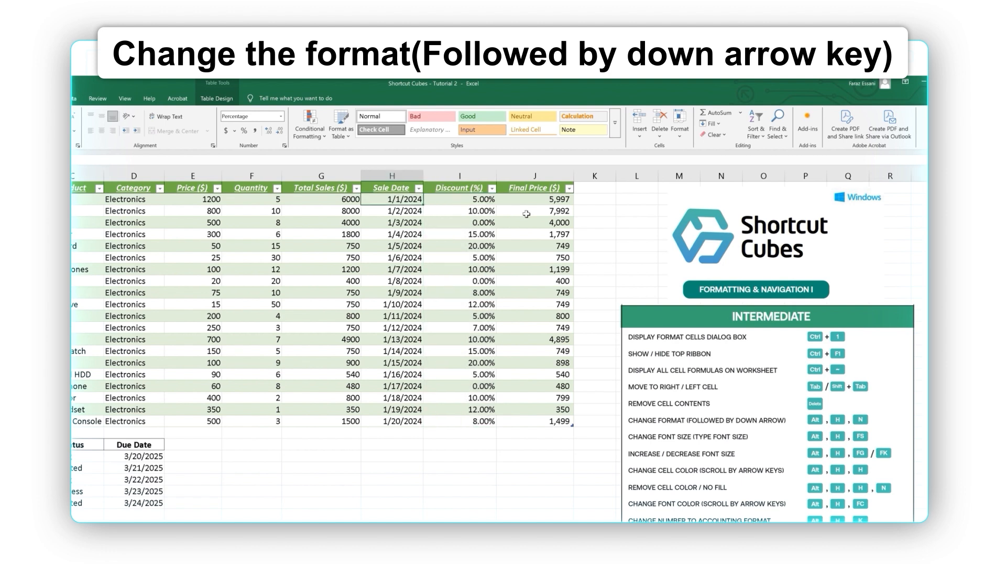
key(ctrl+shift+Down)
key(alt+h)
key(n)
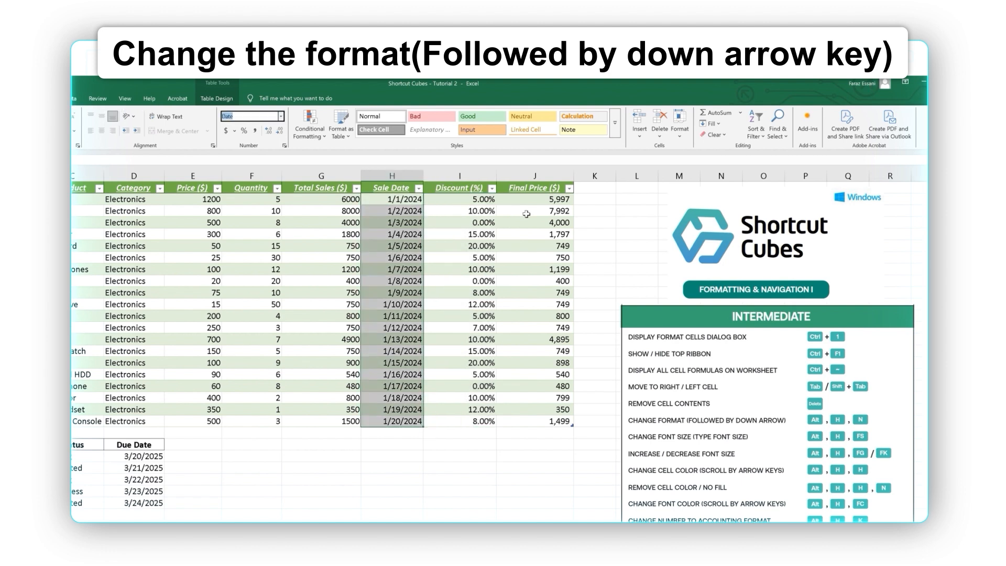
key(Down)
key(Down)
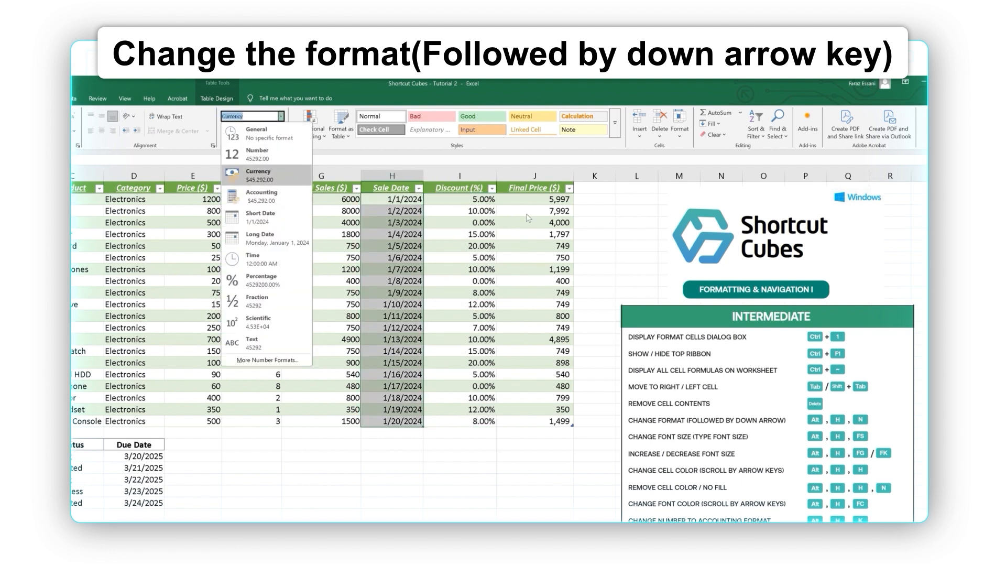
key(Down)
key(Down)
key(Down)
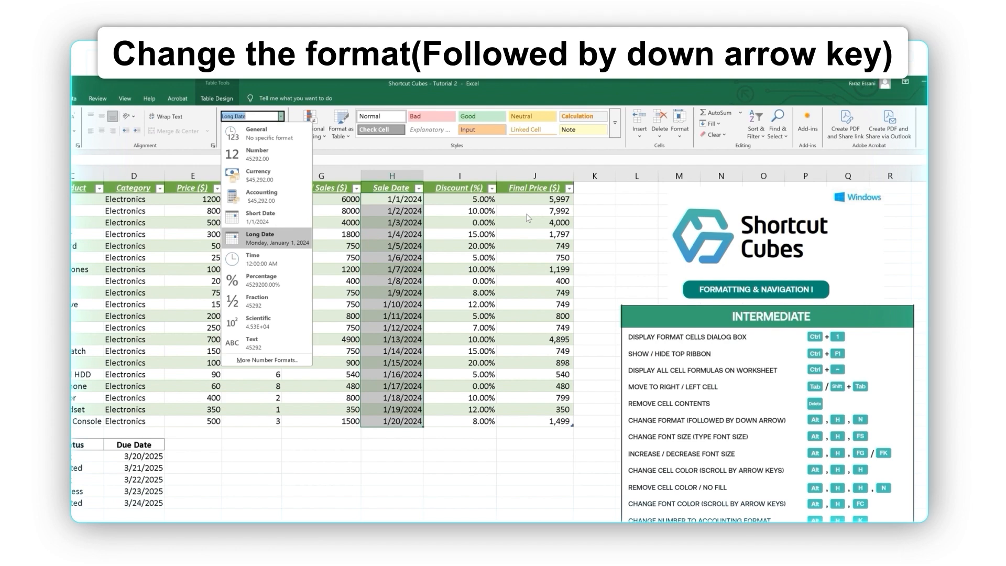
key(Escape)
key(Down)
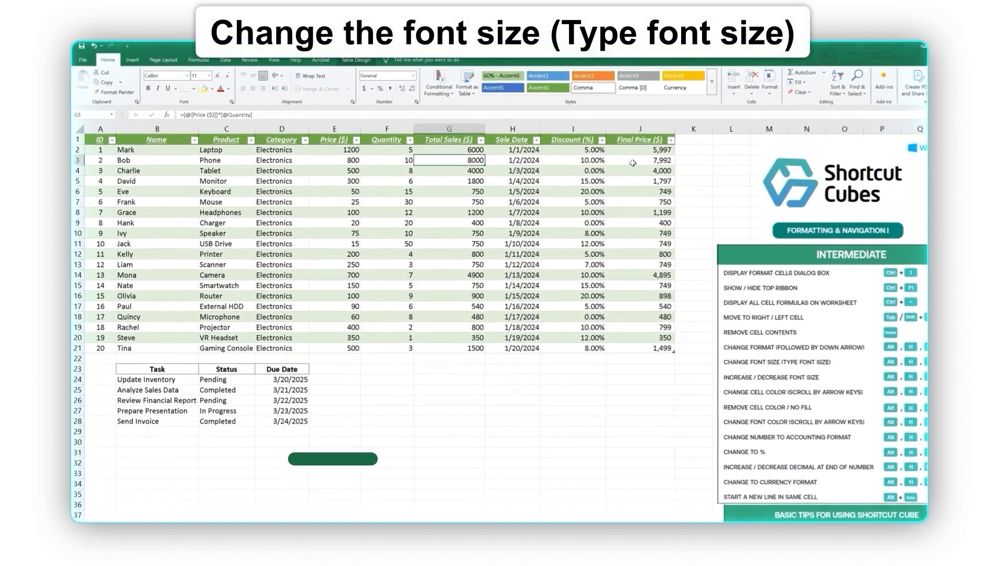
Set the font size of all entries in the Name column, B2:B21, to 15
key(alt+h)
key(f)
key(s)
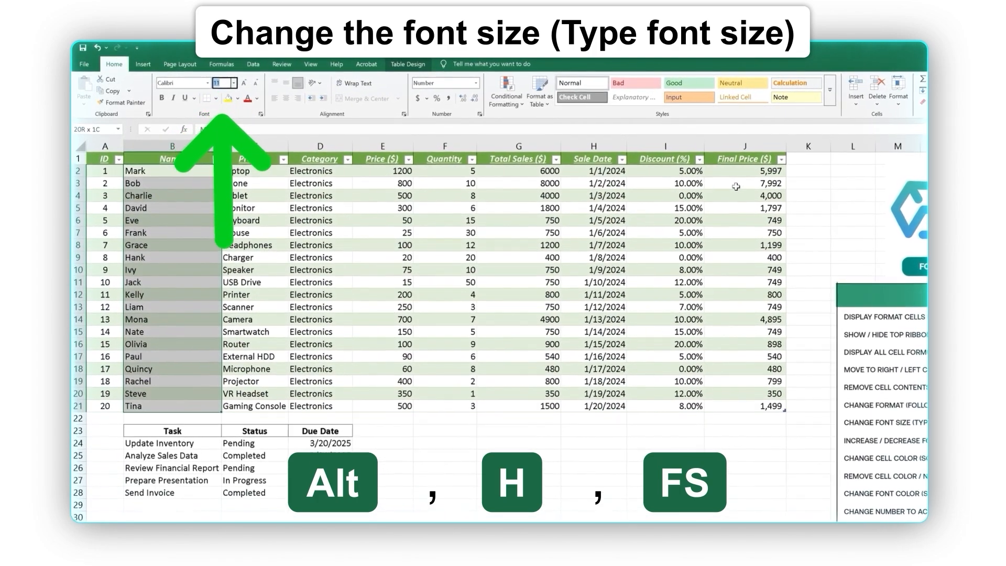
text(15)
key(Return)
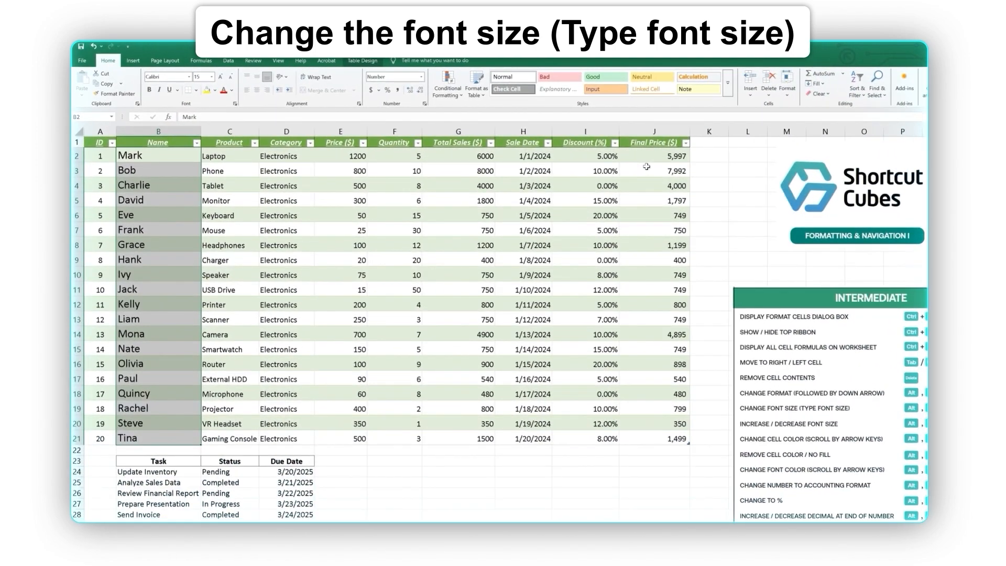
Set the font size of the selected Name column entries to 11
key(alt)
key(h)
key(f)
key(s)
text(11)
key(Return)
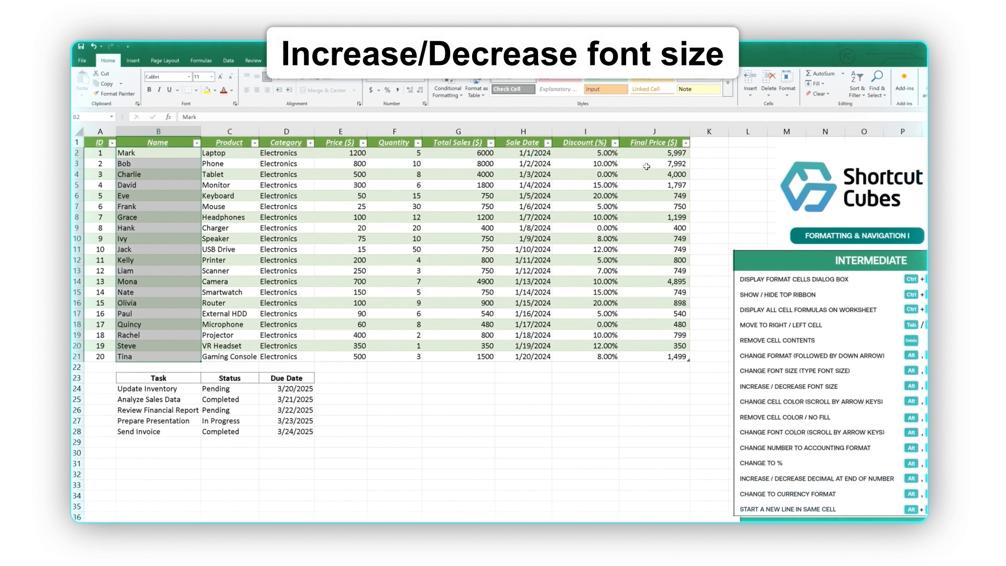
Select the Name column entries, B2:B21, and increase their font size in two increments to 14
key(Down)
key(Up)
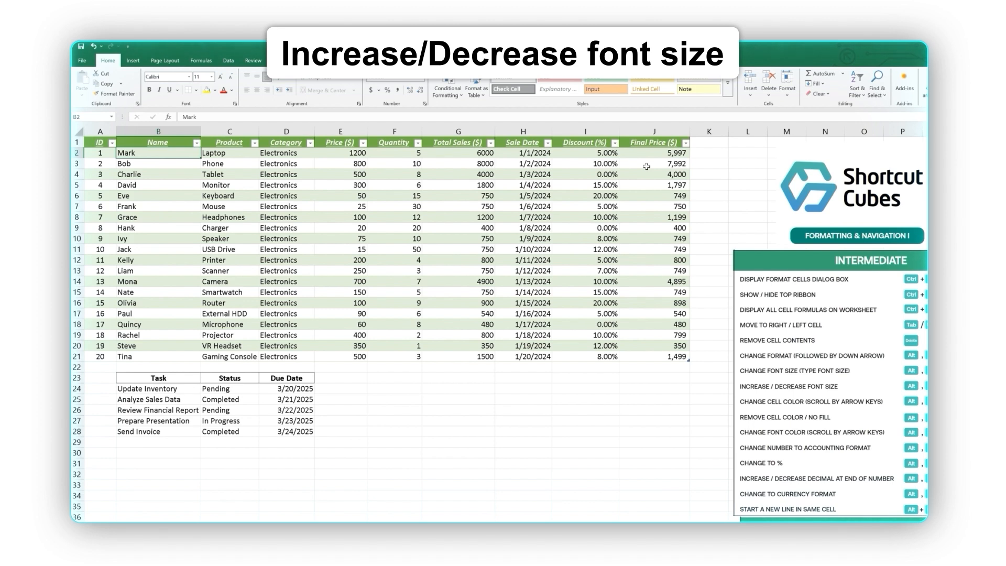
key(ctrl+shift+Down)
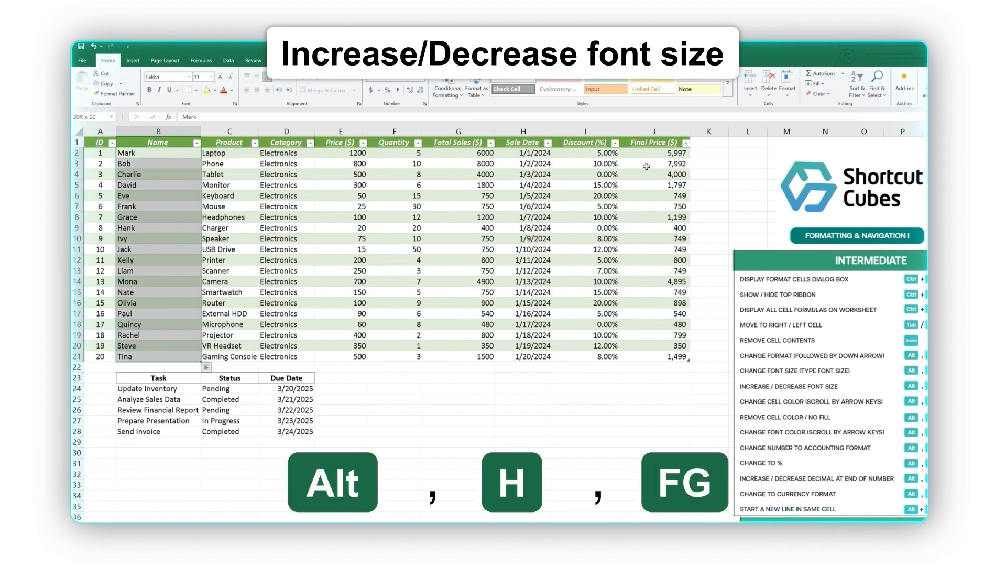
key(alt)
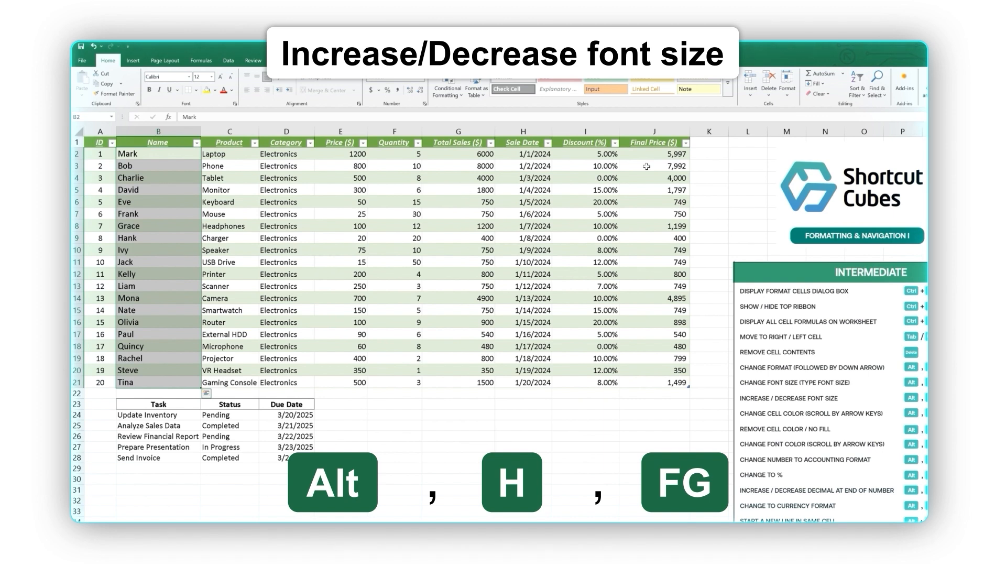
key(alt+h)
key(f)
key(g)
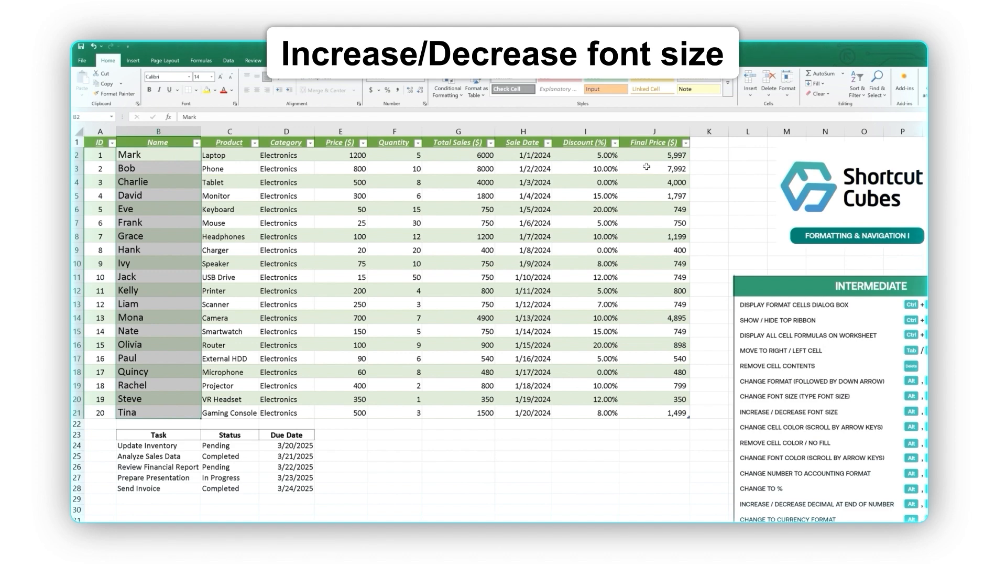
Decrease the font size of the selected Name column entries, B2:B21, in two increments to 11
key(alt+h)
key(f)
key(k)
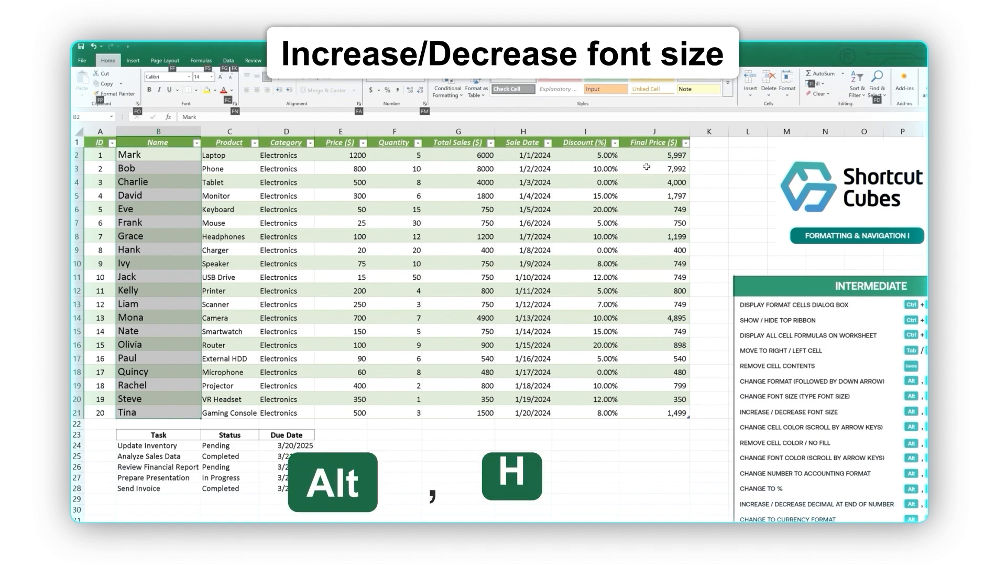
key(alt+h)
key(f)
key(k)
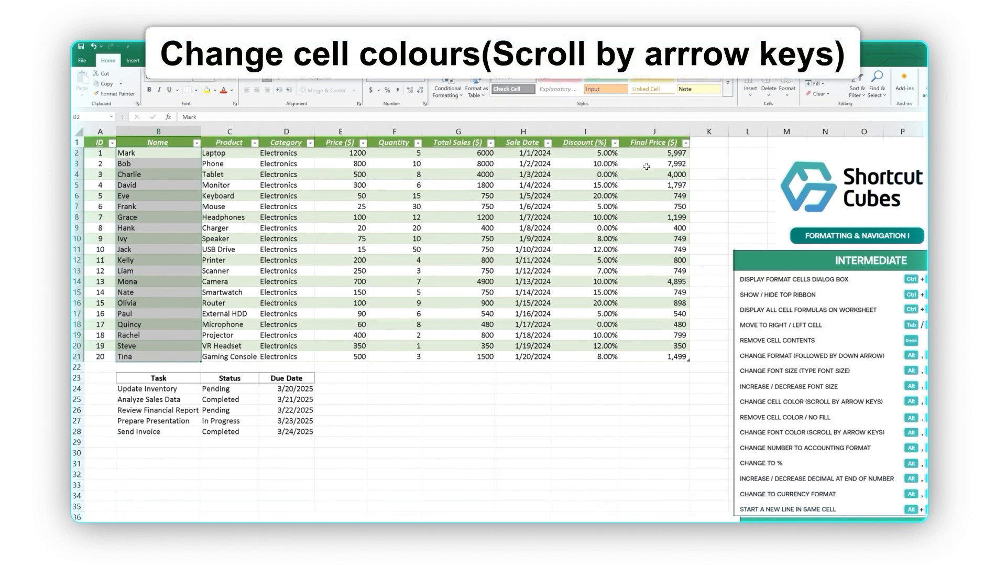
Select the Name column entries, B2:B21, and fill them with the second-lightest gold theme colour
key(Right)
key(Left)
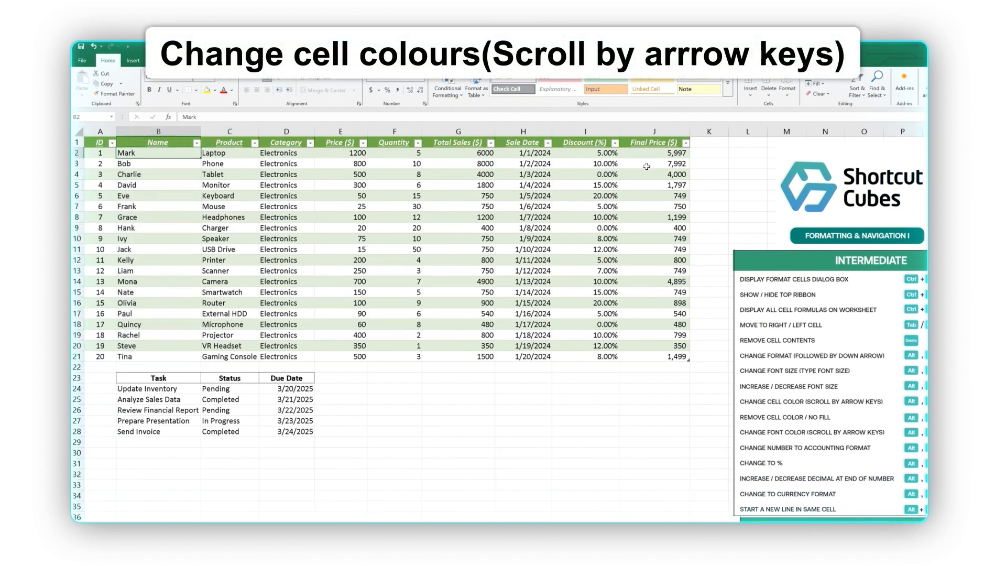
key(ctrl+shift+Down)
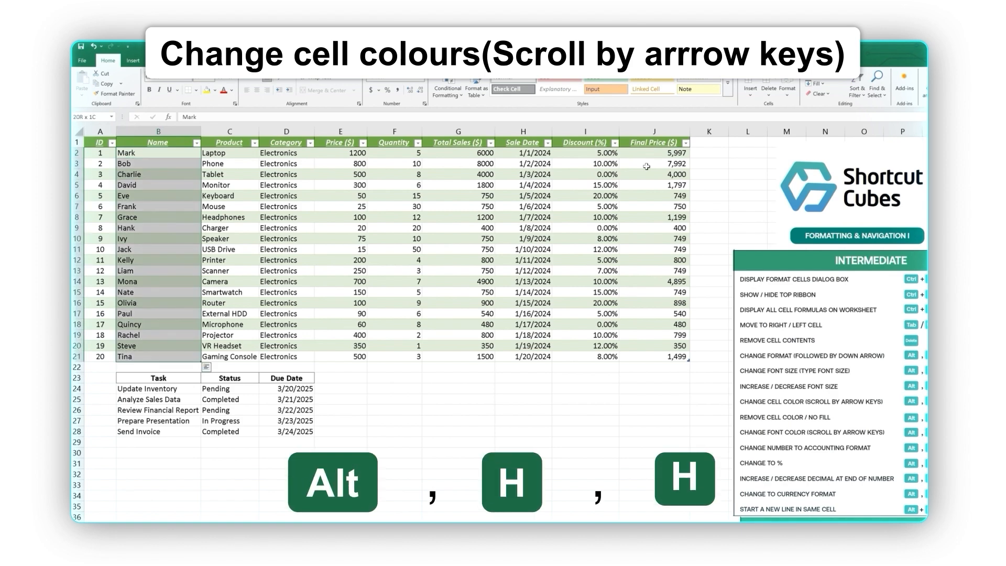
key(alt)
key(h)
key(h)
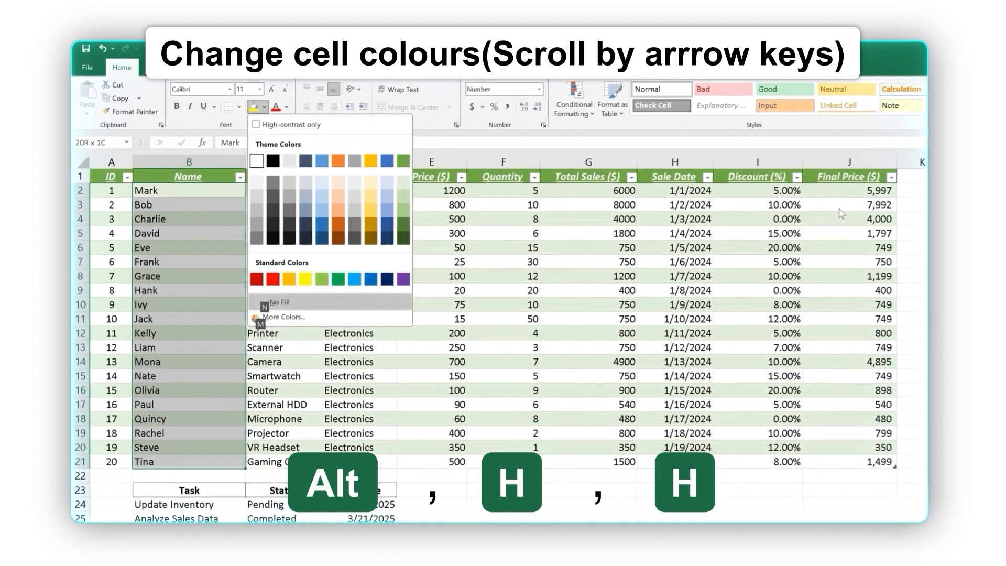
key(Down)
key(Right)
key(Right)
key(Right)
key(Right)
key(Right)
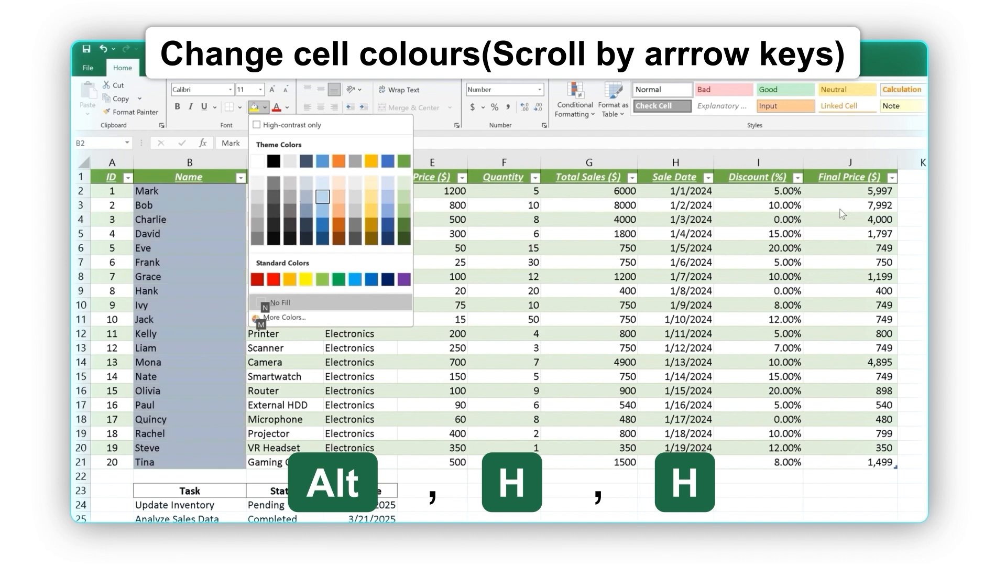
key(Right)
key(Right)
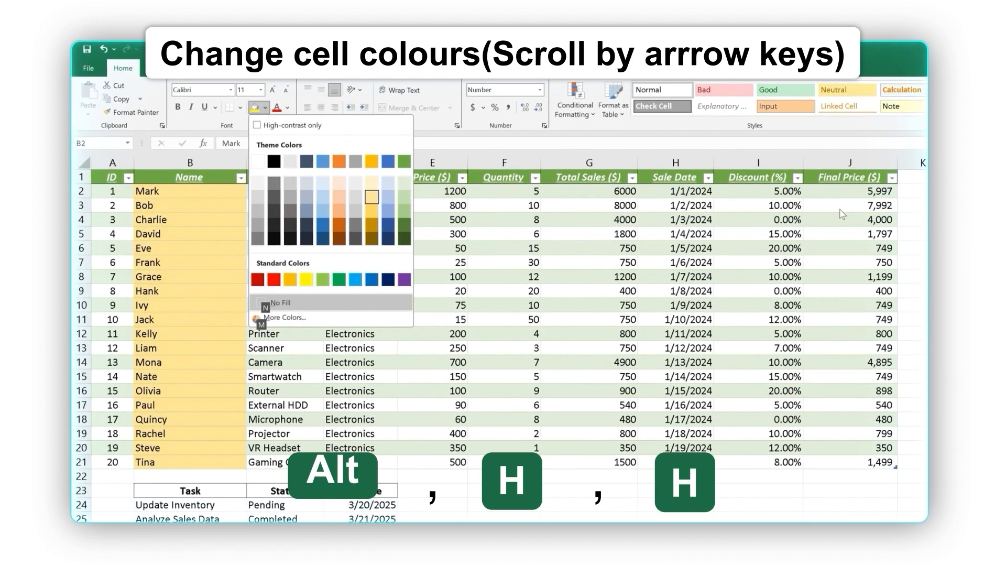
key(Return)
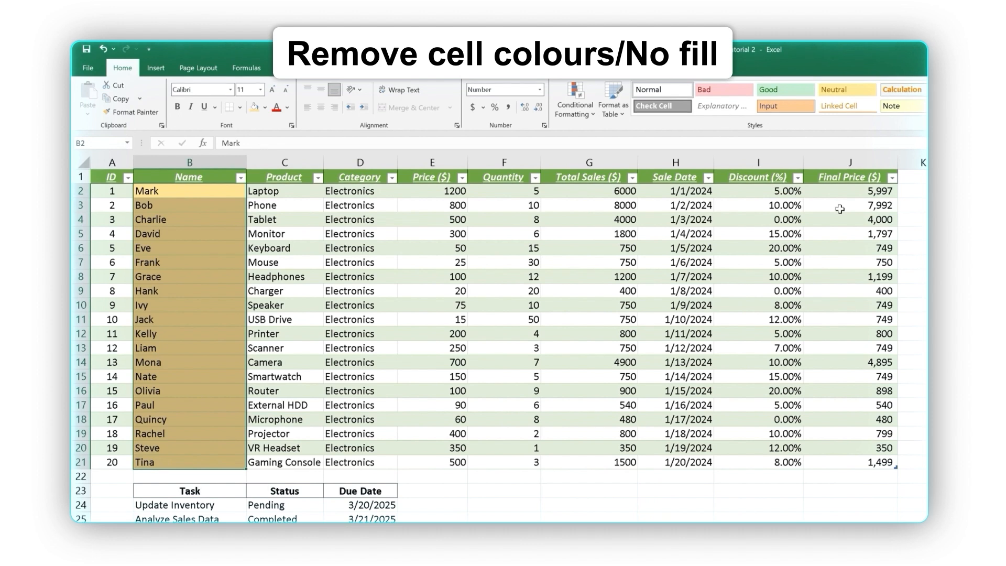
Remove the fill colour from the Name column entries, B2:B21, by choosing No Fill
key(alt)
key(h)
key(h)
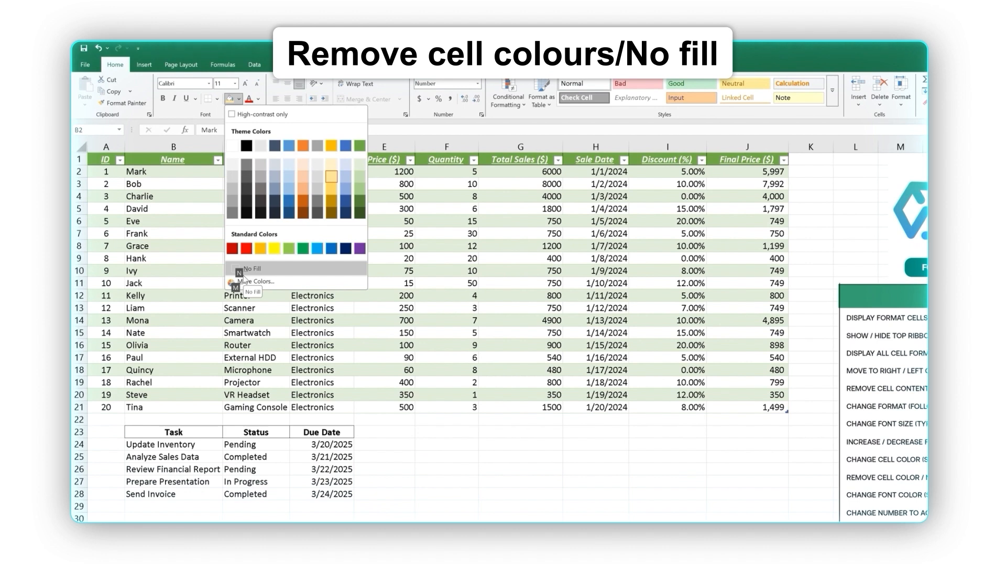
click(242, 269)
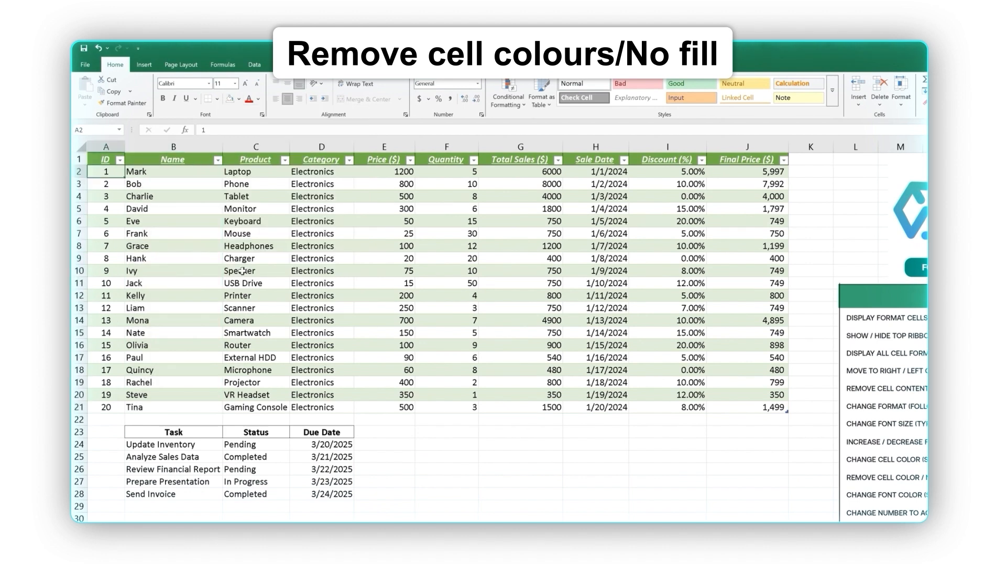
Select the whole sales table, A1:J21, and view the available table styles without applying one
key(ctrl+Home)
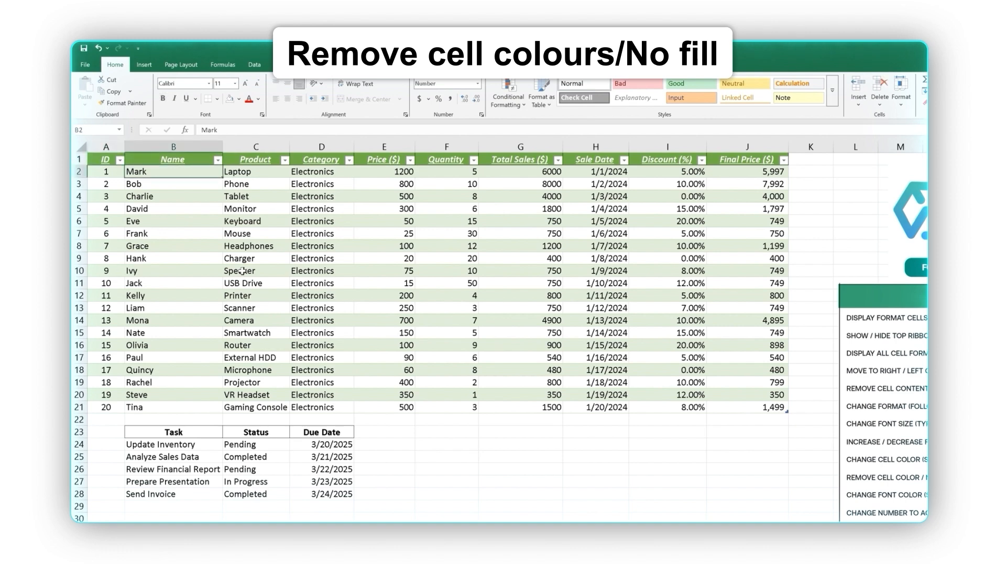
key(ctrl+shift+Right)
key(ctrl+shift+Down)
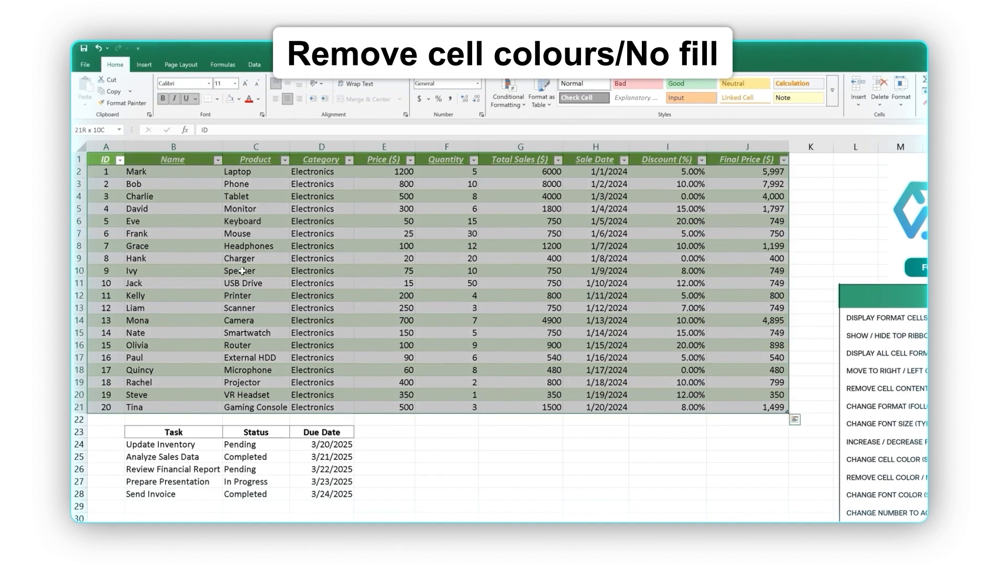
click(546, 103)
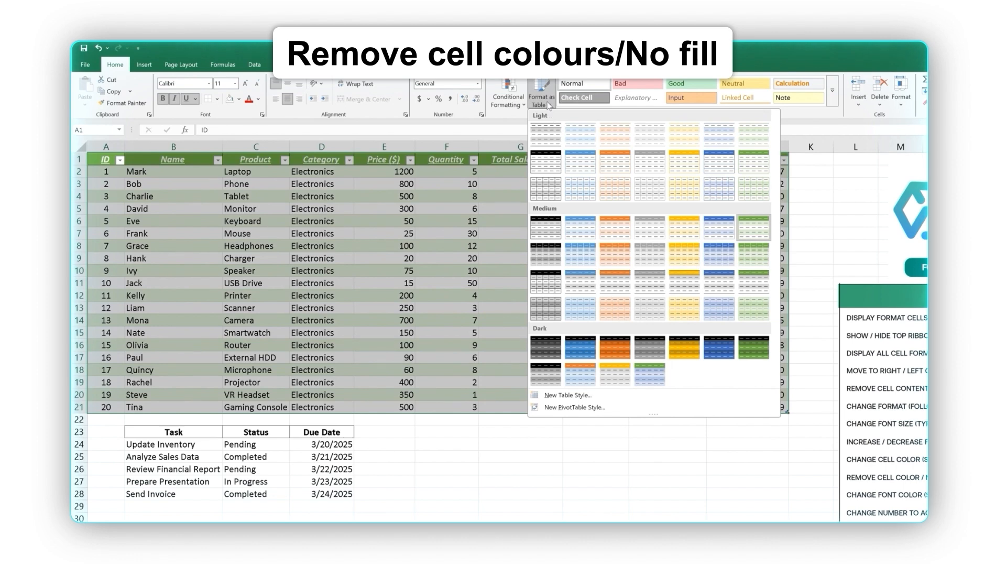
click(180, 199)
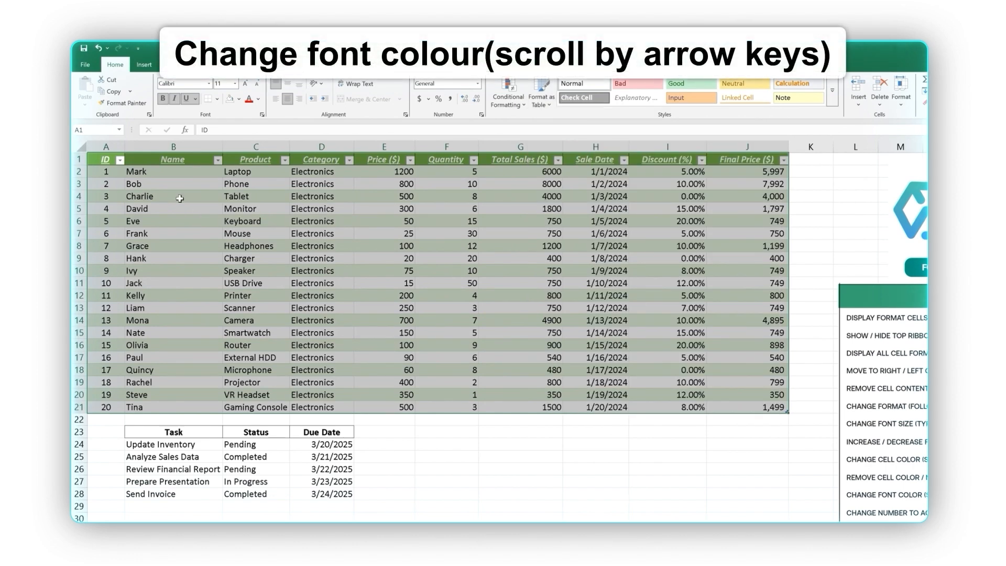
Select the Name column entries, B2:B21, and change their font colour to red from the standard colours
key(Up)
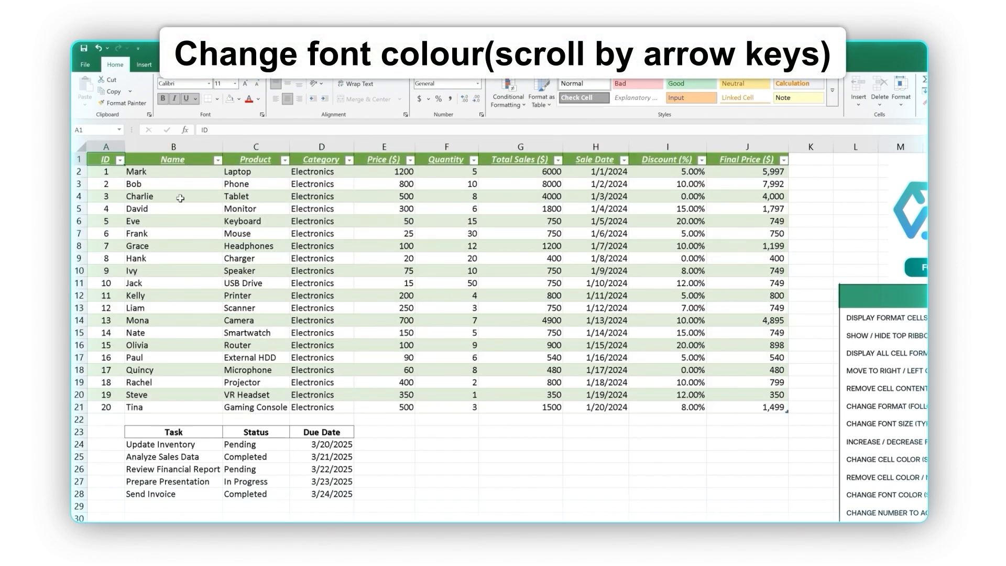
key(Right)
key(Down)
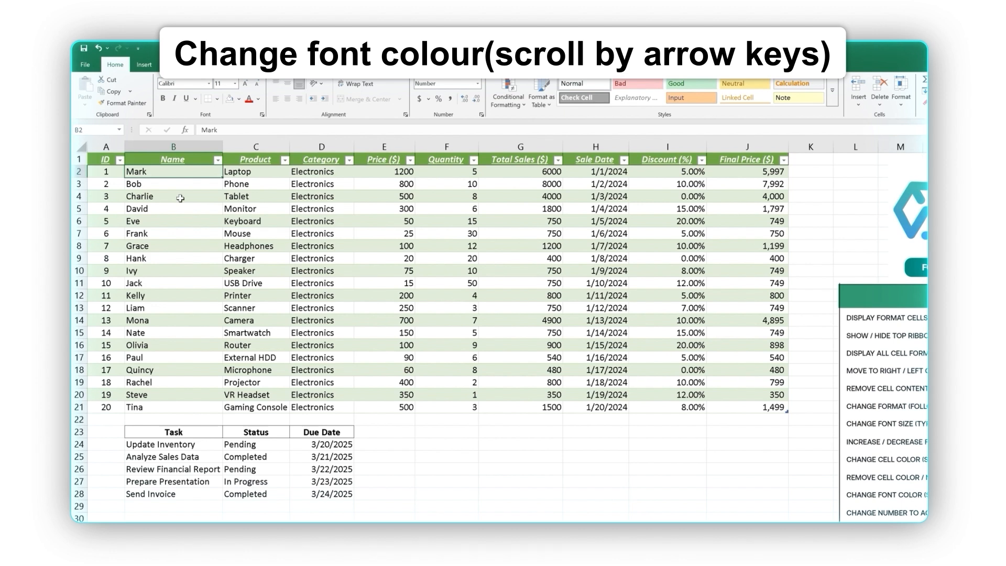
key(ctrl+shift+Down)
key(alt)
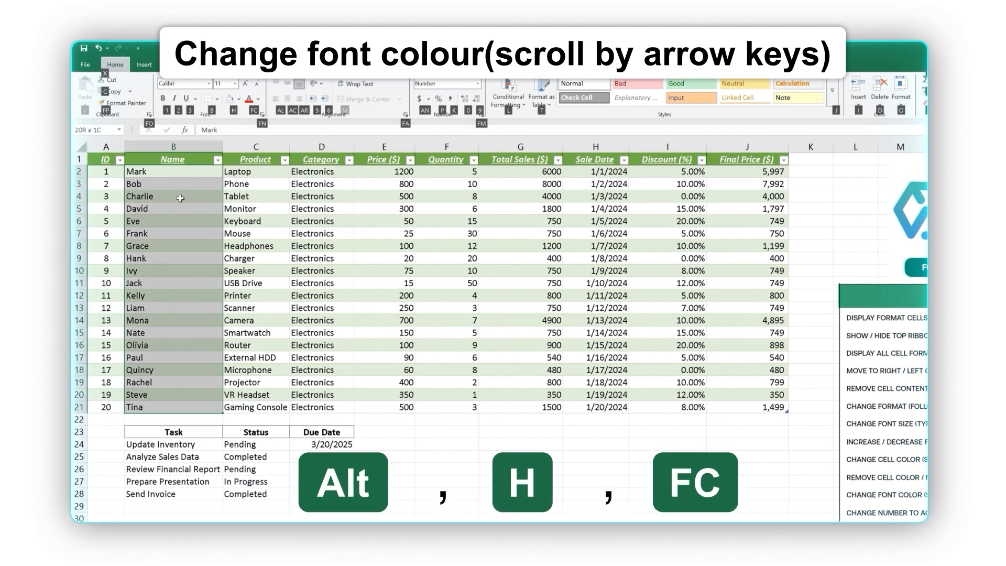
key(h)
key(f)
key(c)
key(Down)
key(Down)
key(Right)
key(Down)
key(Down)
key(Down)
key(Right)
key(Down)
key(Down)
key(Down)
key(Up)
key(Left)
key(Left)
key(Left)
key(Left)
key(Left)
key(Left)
key(Left)
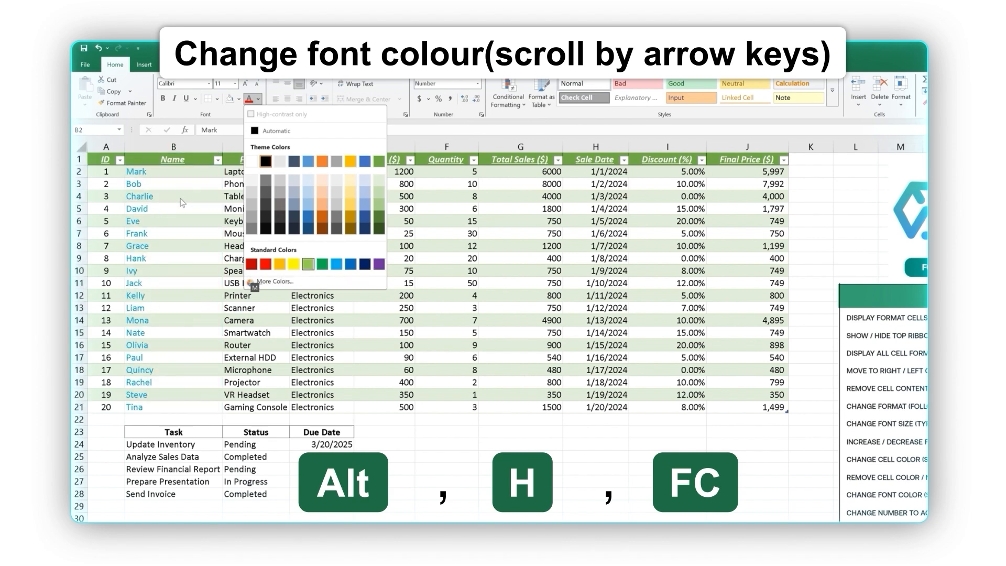
key(Left)
key(Return)
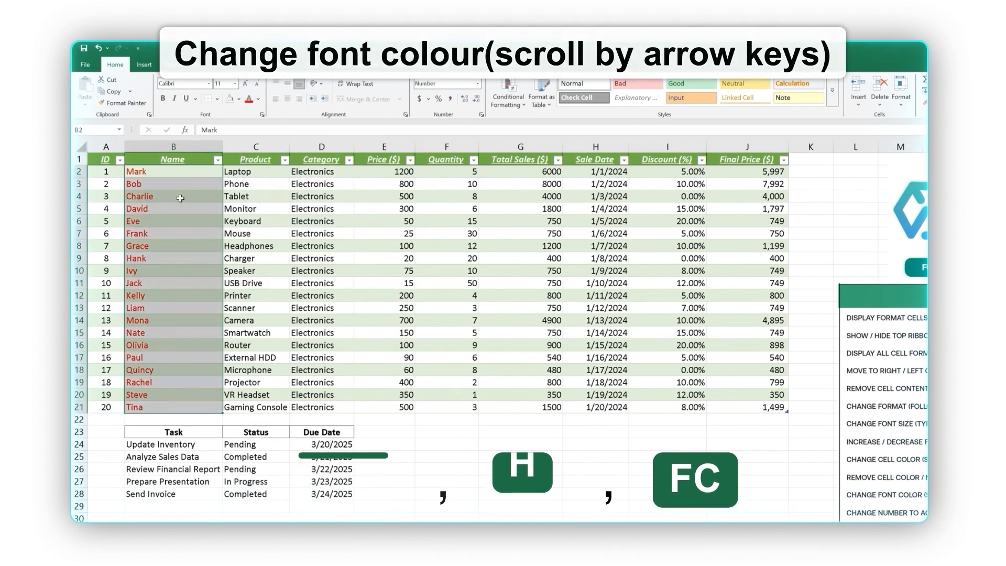
key(shift+BackSpace)
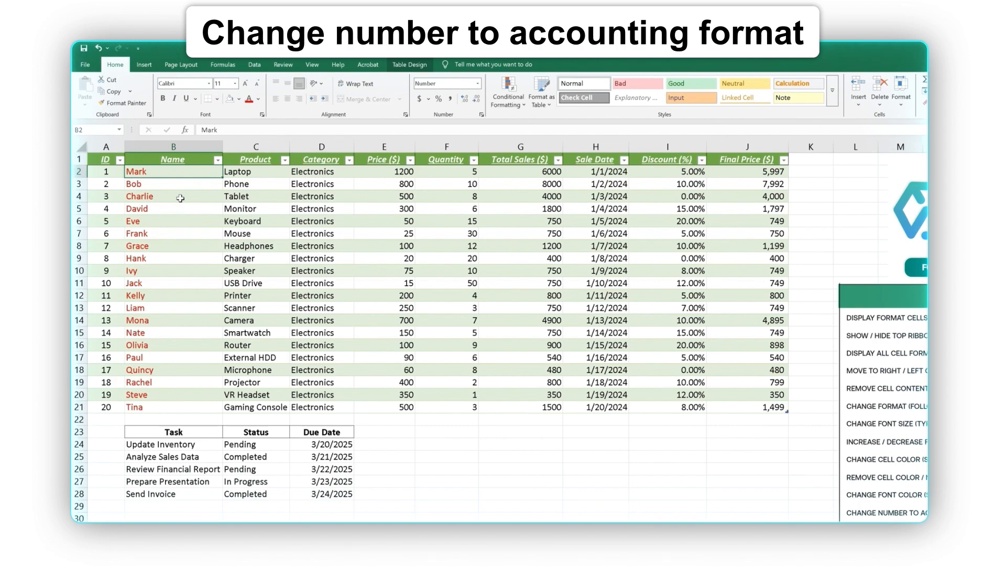
Apply the comma-style accounting number format to the Total Sales values, G2:G21
key(Right)
key(Right)
key(Right)
key(Right)
key(Right)
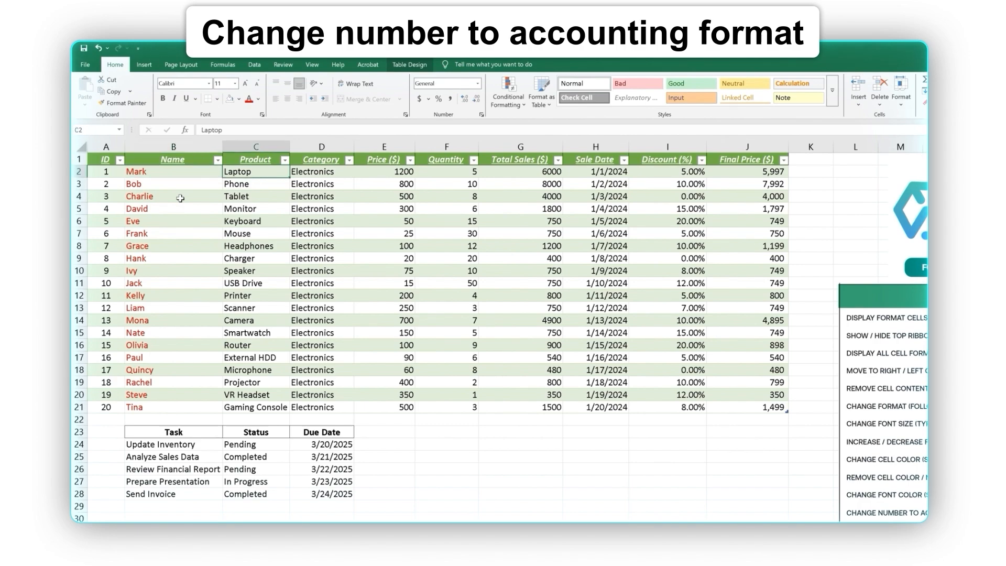
key(ctrl+space)
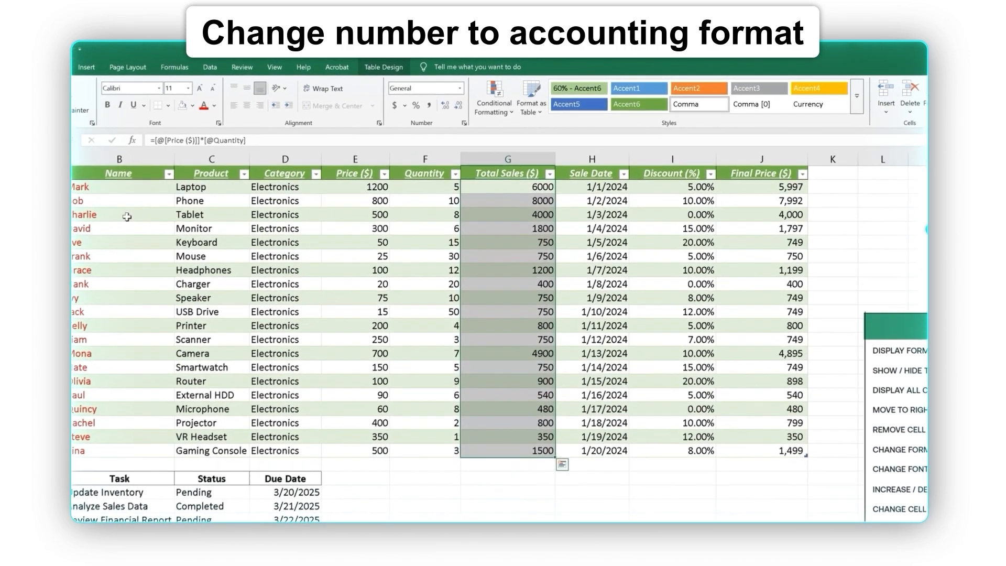
key(alt)
key(h)
key(k)
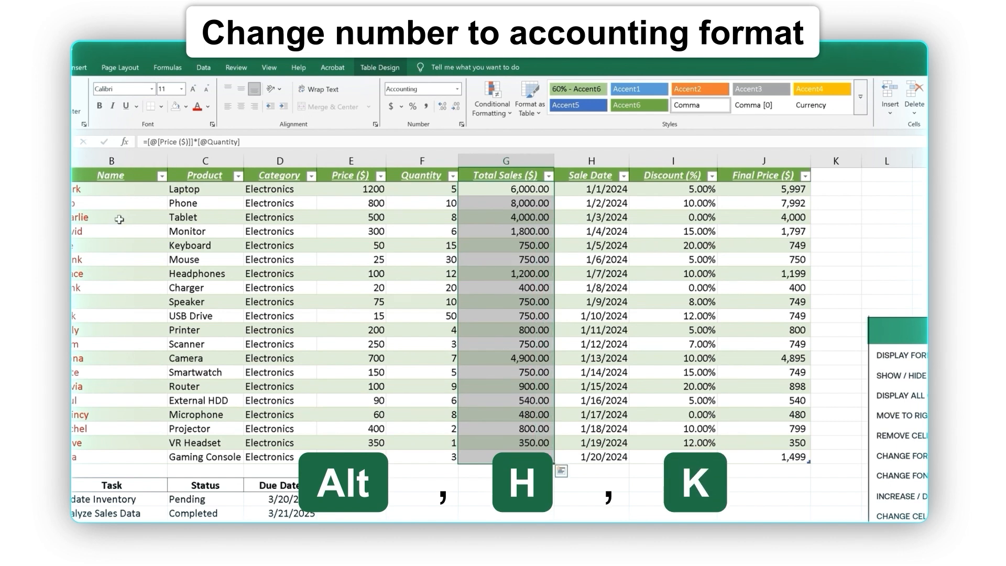
key(ctrl+shift+Up)
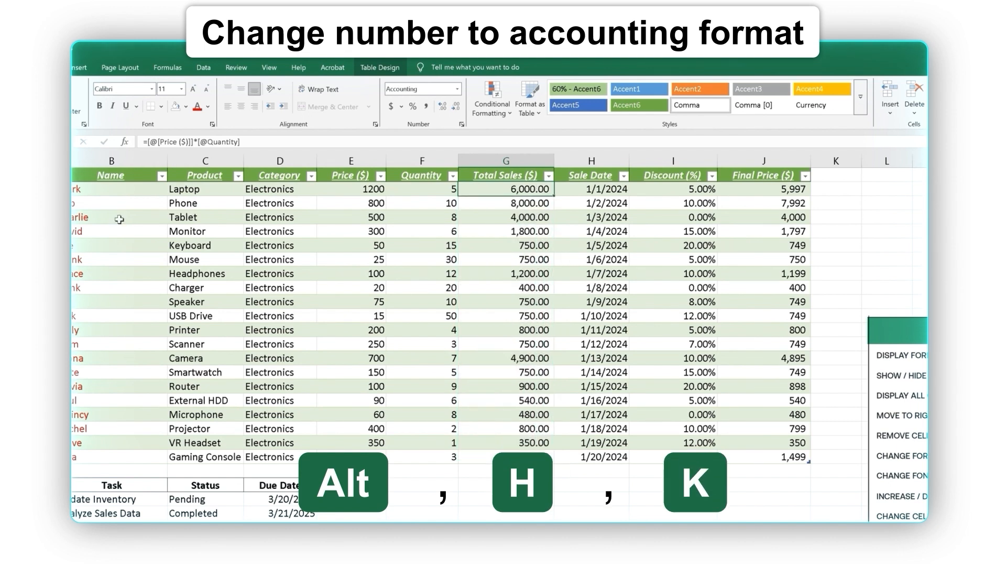
Select the Discount values, I2:I21, and apply the percentage format without decimals
key(Right)
key(Right)
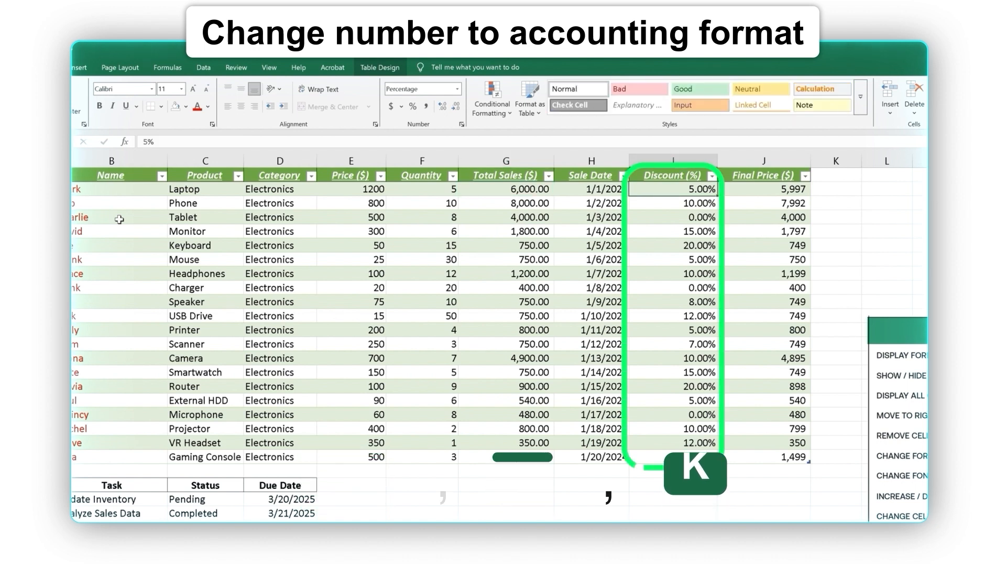
key(ctrl+shift+Down)
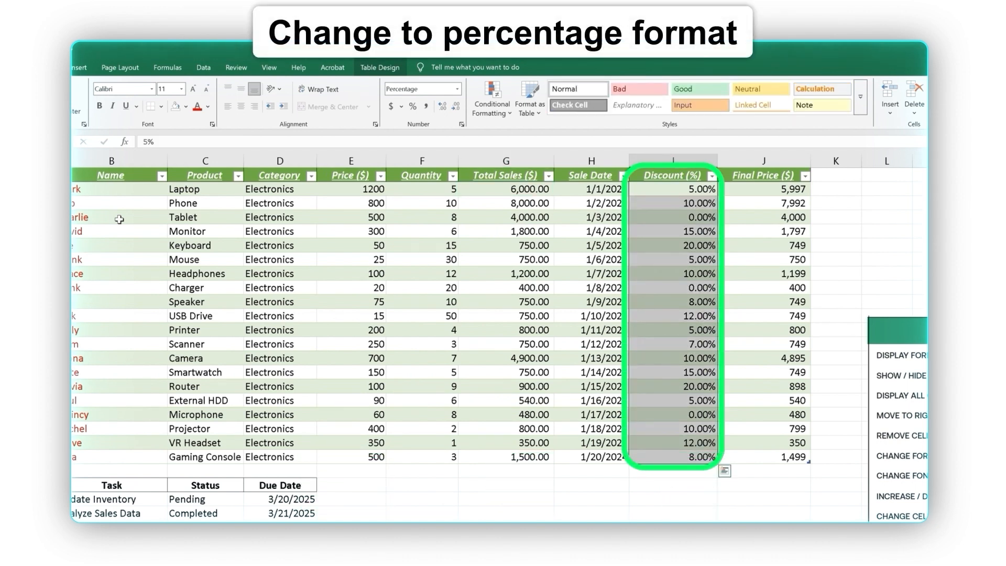
key(ctrl+shift+5)
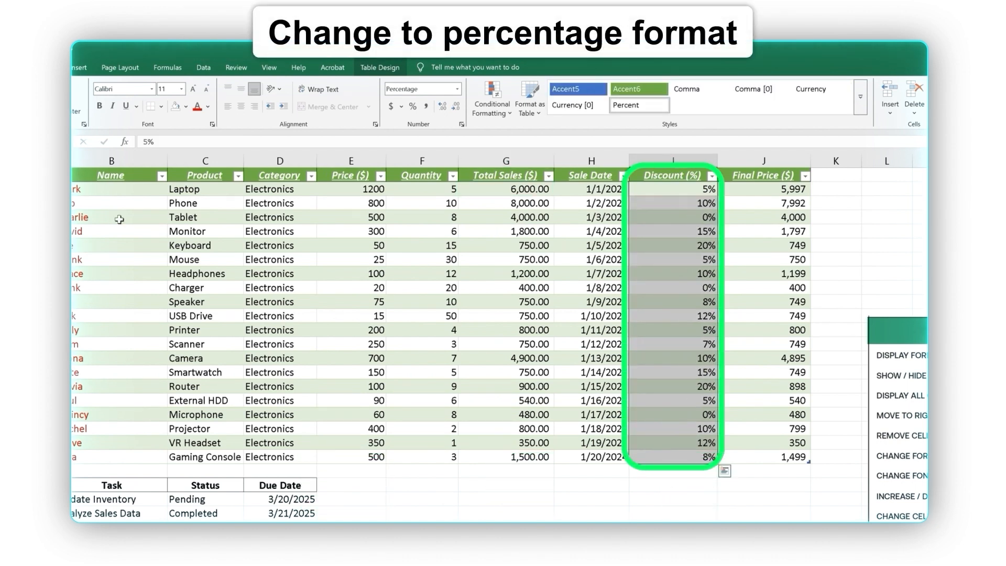
Switch the selected Discount values, I2:I21, to the comma-style accounting format
key(ctrl+z)
key(ctrl+z)
key(ctrl+z)
key(ctrl+z)
key(ctrl+z)
key(ctrl+z)
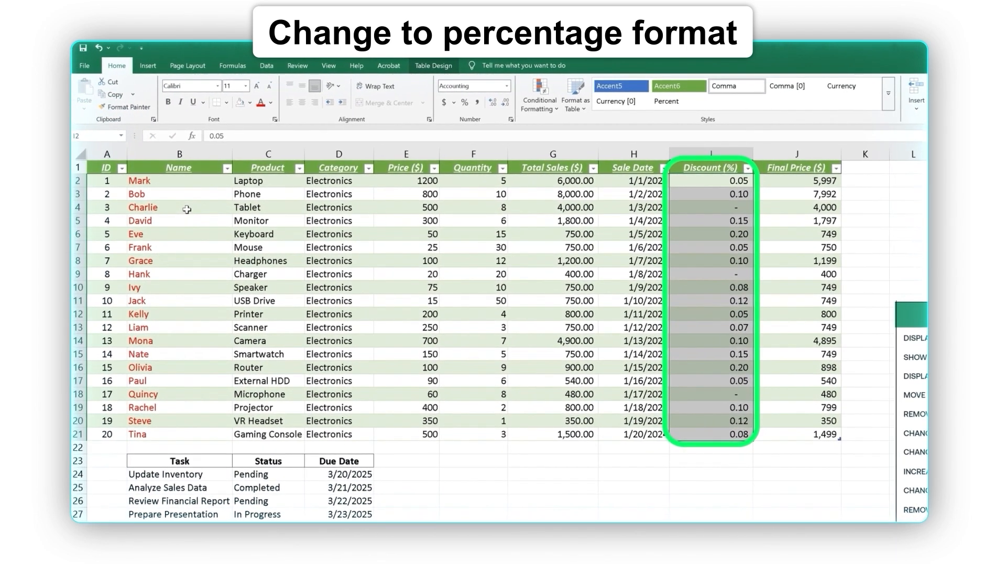
Convert the Discount values in accounting format, I2:I21, back to whole percentages with the Percent style
key(alt)
key(h)
key(p)
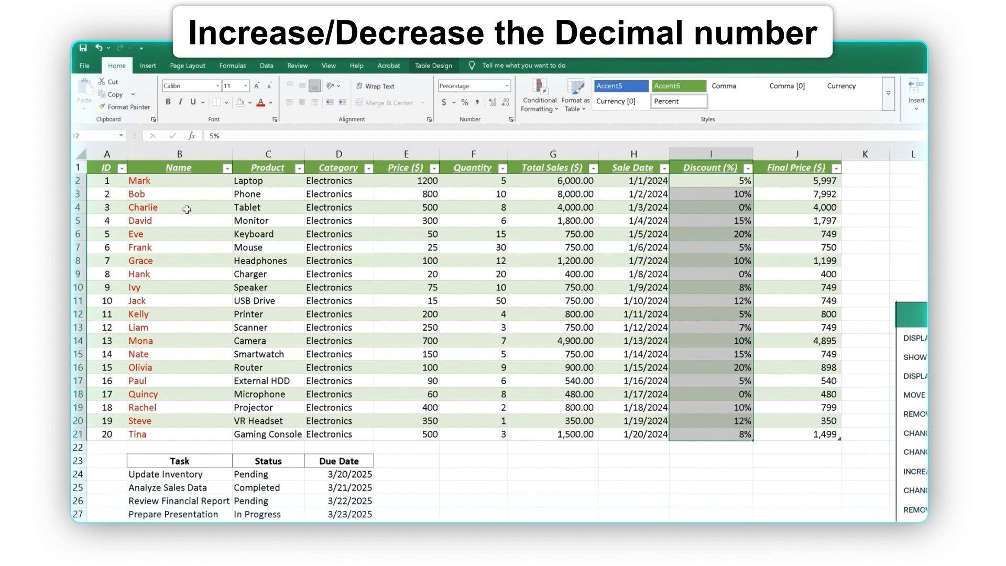
Select the Total Sales values, G2:G21, and decrease their decimal places twice to show whole numbers
key(Left)
key(Left)
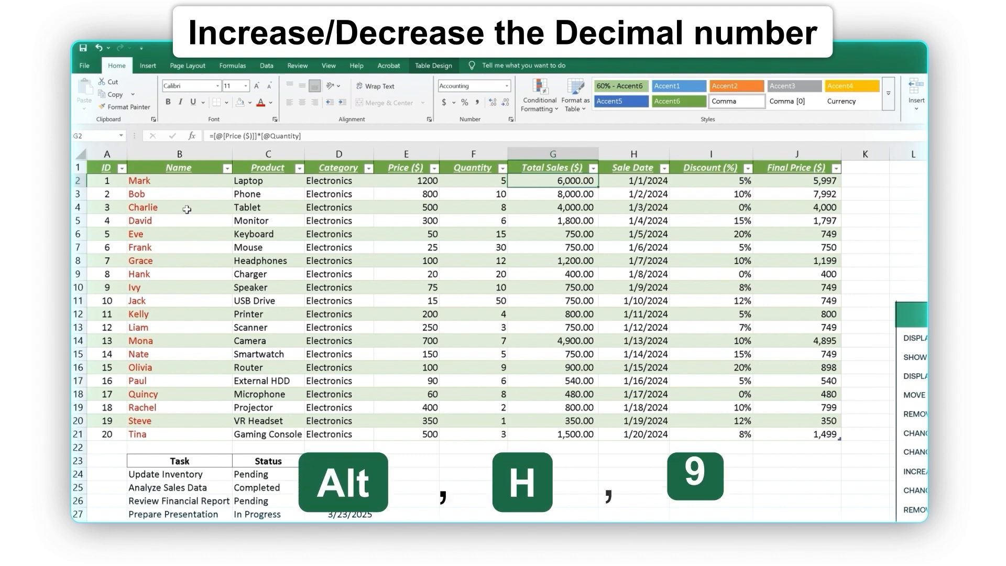
key(ctrl+shift+Down)
key(alt)
key(h)
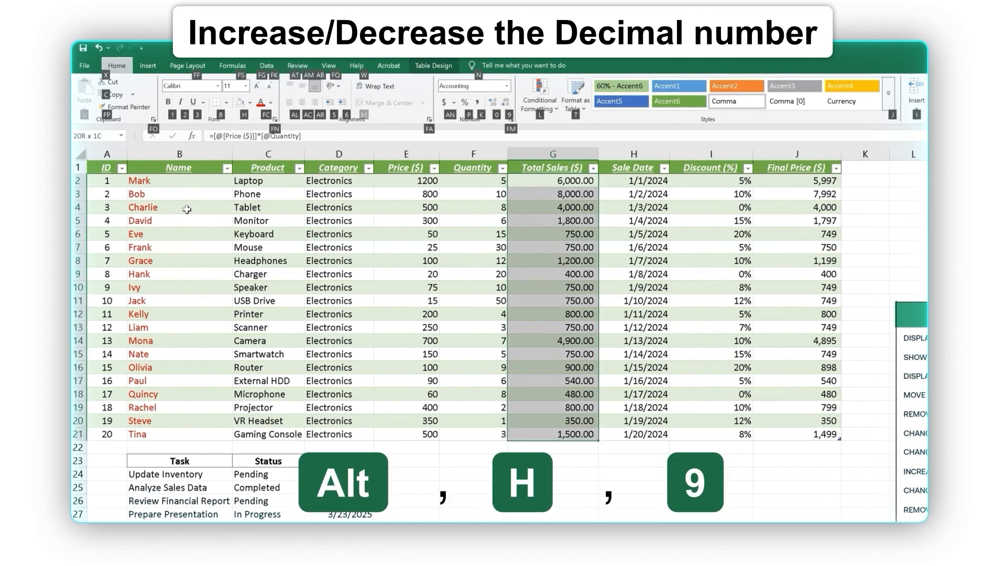
key(9)
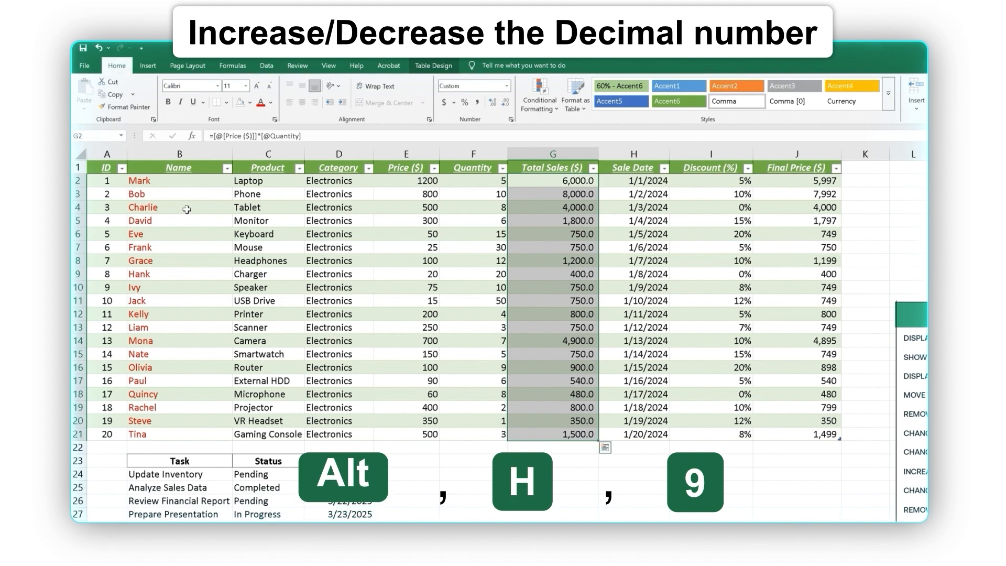
key(alt)
key(h)
key(9)
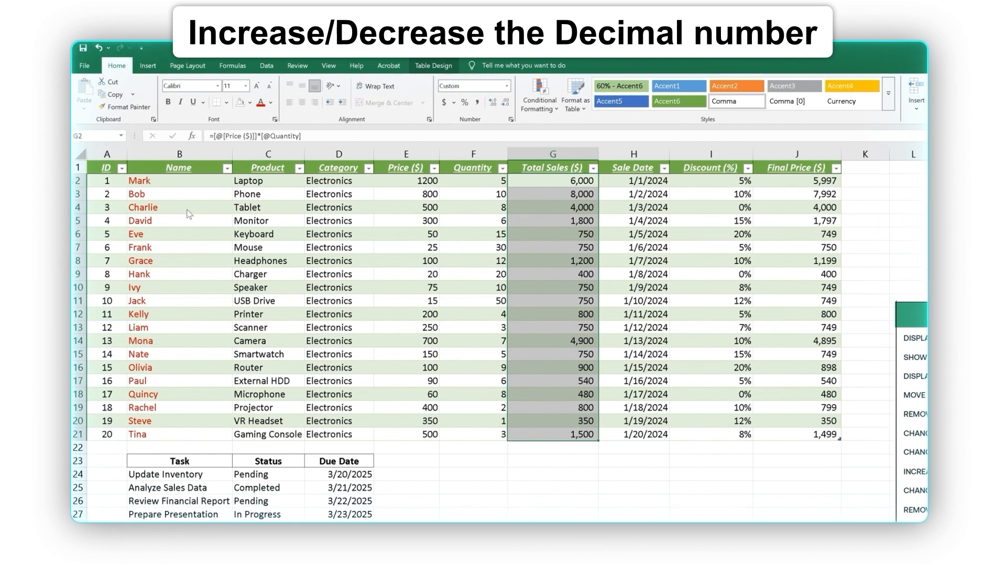
Increase the decimal places of the selected Total Sales values, G2:G21, to three
key(alt)
key(h)
key(0)
key(alt+h)
key(0)
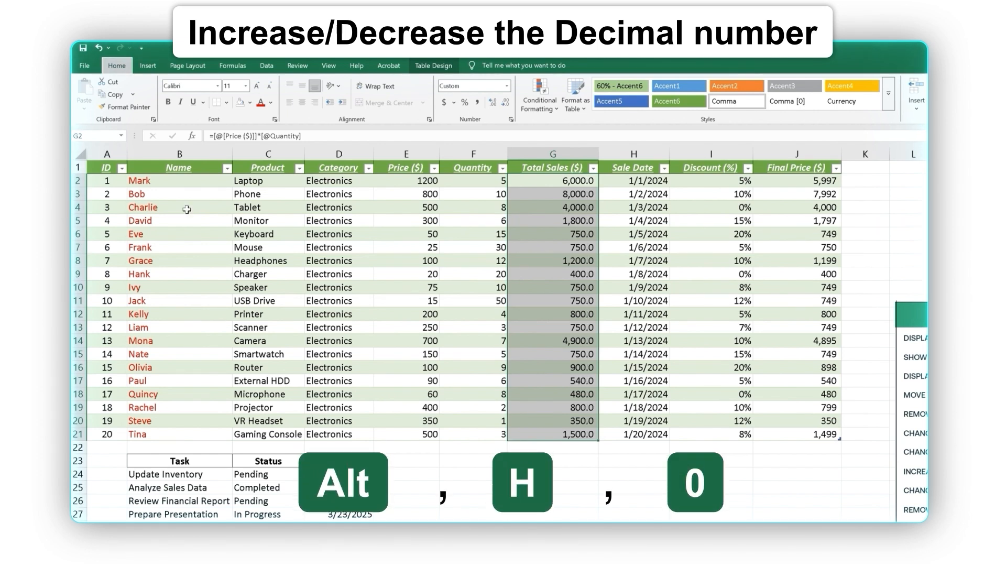
key(alt+h)
key(0)
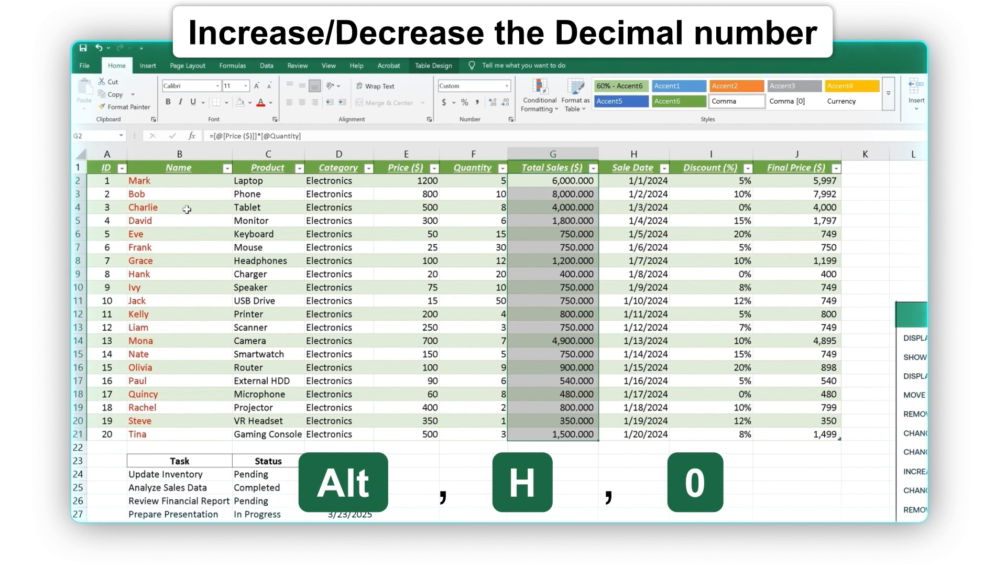
Apply the $ English (United States) accounting format to the Final Price values, J2:J21
key(Right)
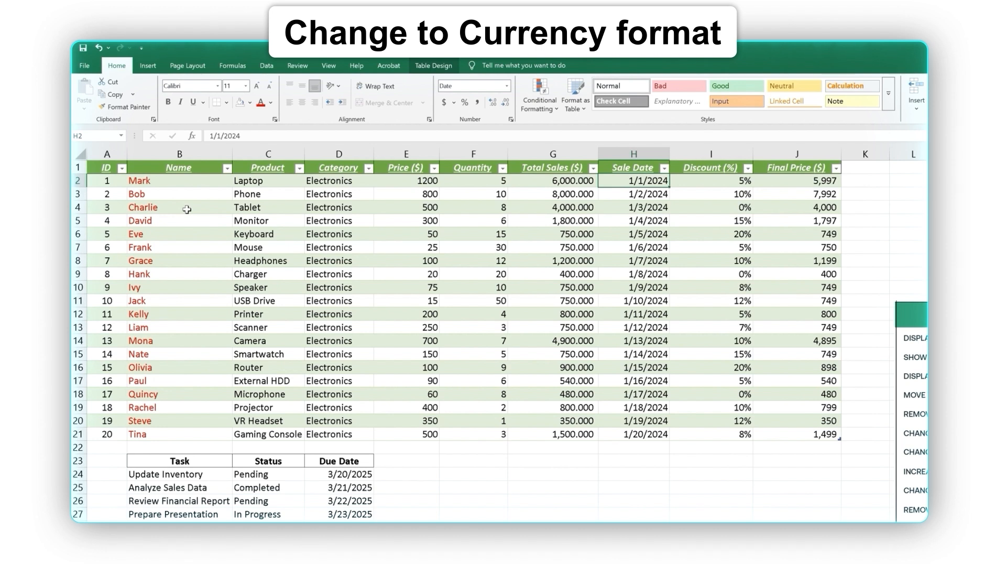
key(Right)
key(Right)
key(ctrl+shift+Down)
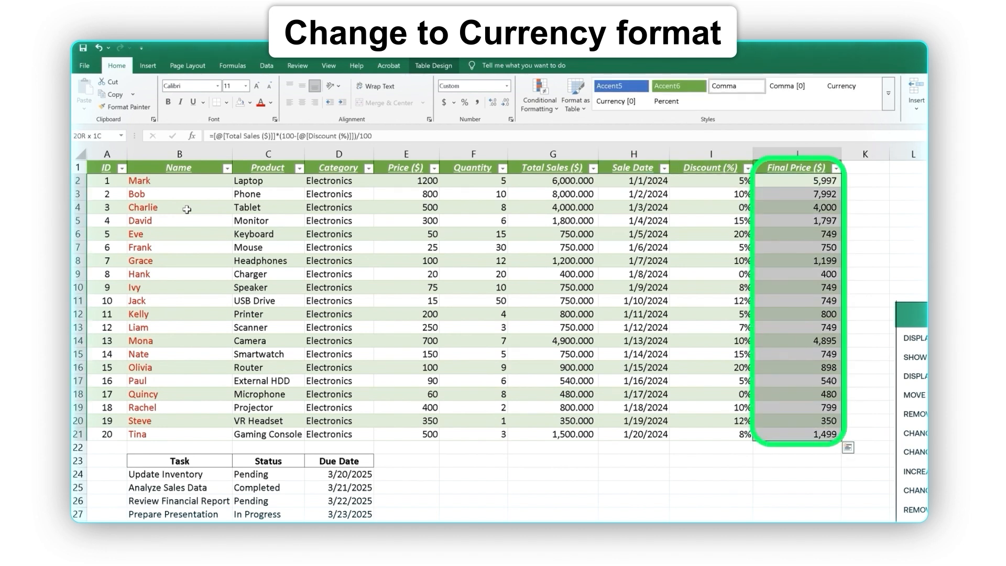
key(alt)
key(h)
key(a)
key(n)
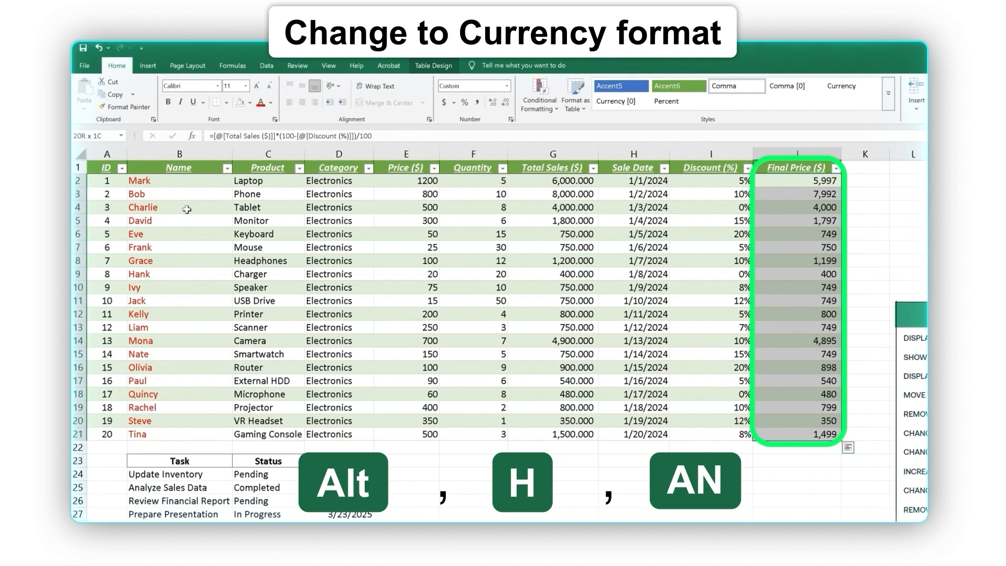
key(alt+h)
key(a)
key(n)
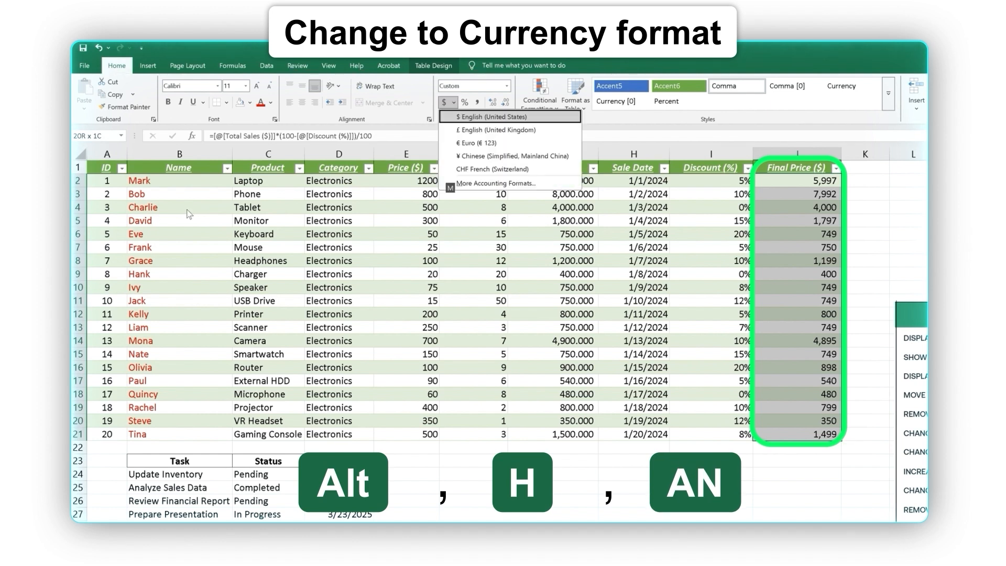
key(Down)
key(Down)
key(Down)
key(Up)
key(Up)
key(Up)
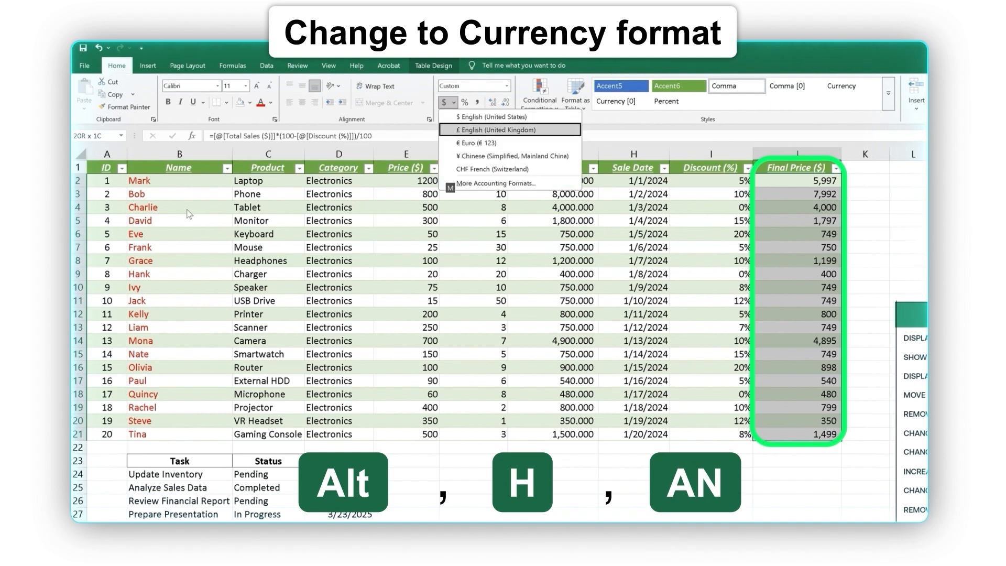
key(Return)
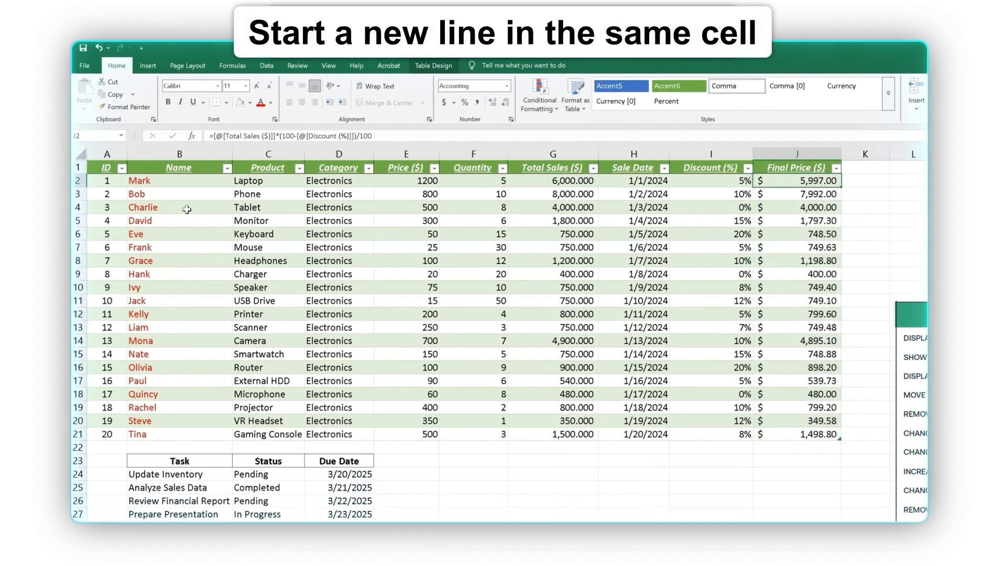
Append a second name after the existing first name in cell B2 of the Name column
key(Left)
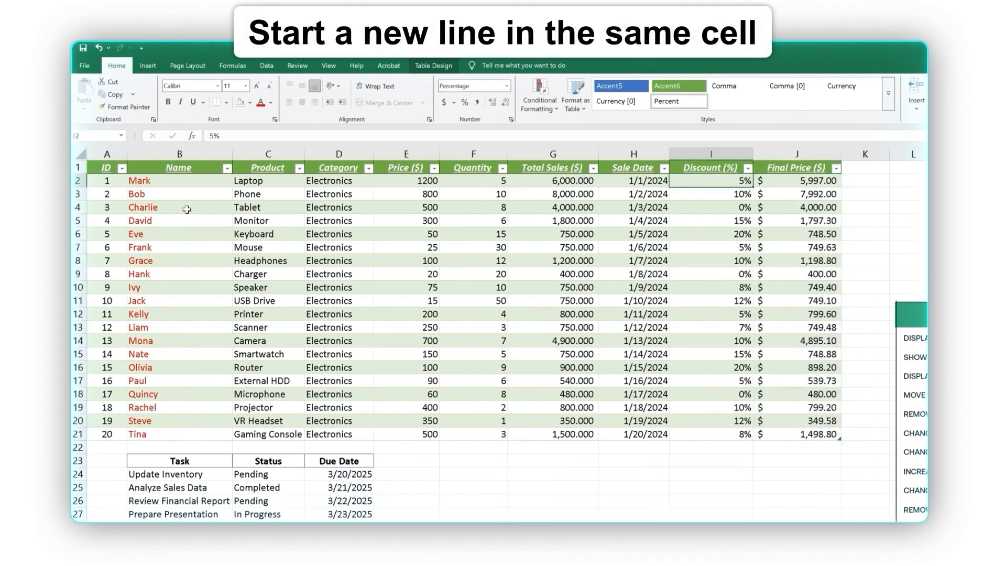
key(Left)
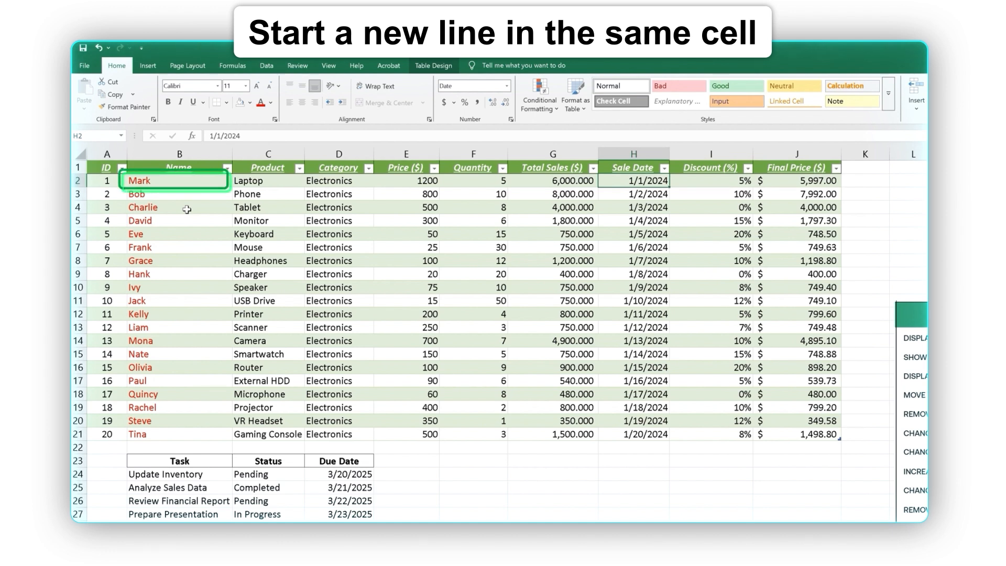
key(Left)
key(Left)
key(Left)
key(Left)
key(Left)
key(Left)
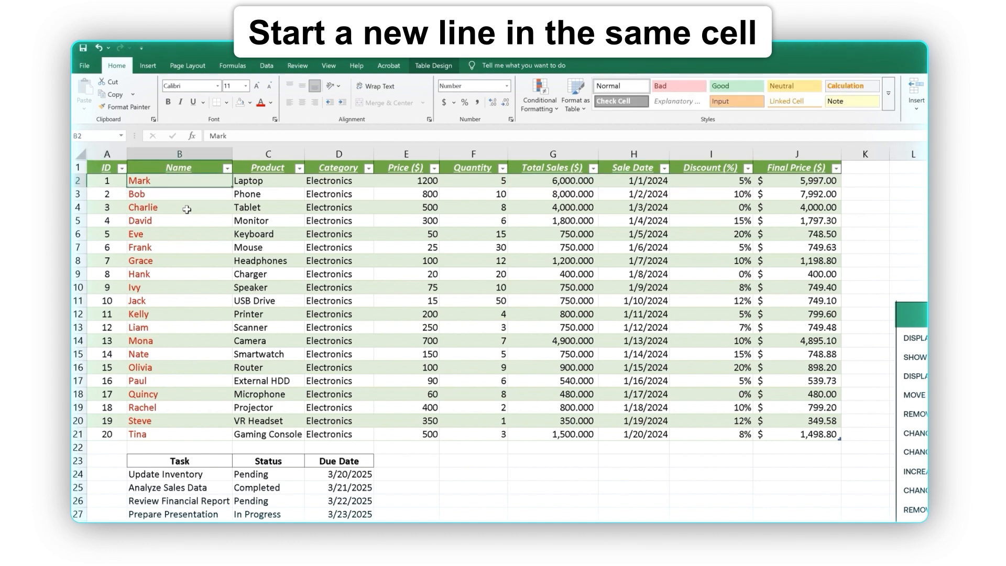
key(F2)
text(Alan)
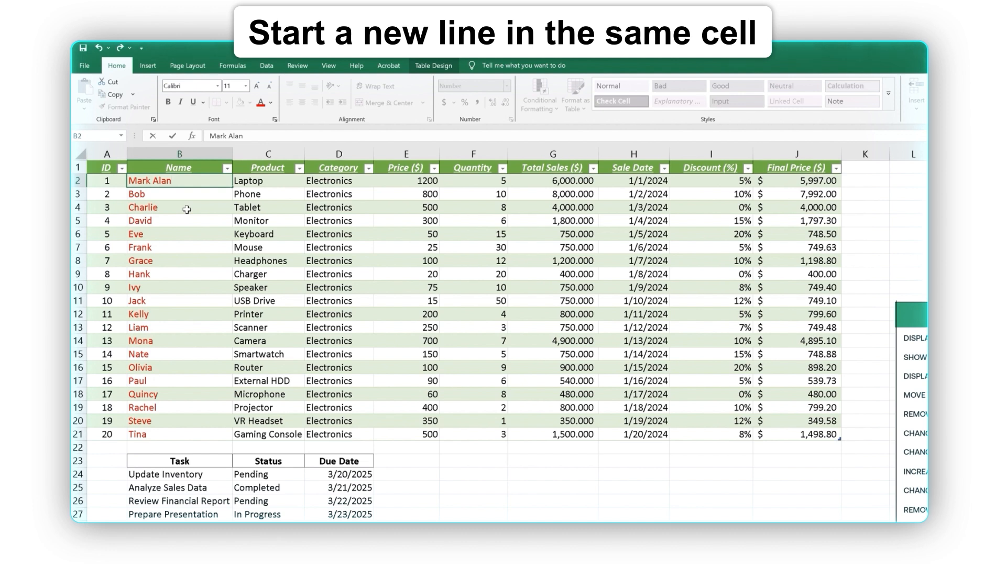
key(ctrl+Return)
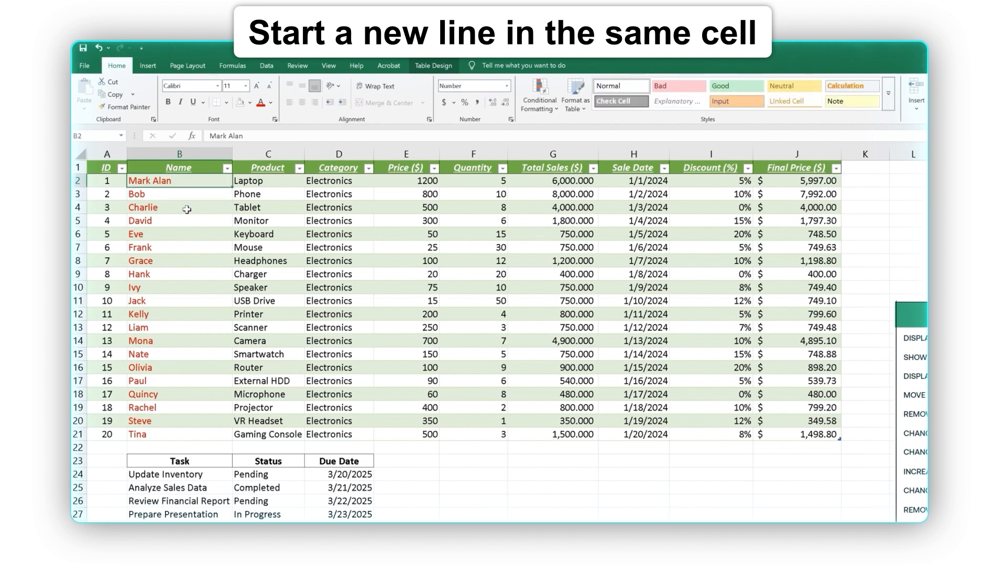
Insert a line break between the two names in B2 so the second name starts on its own line
key(F2)
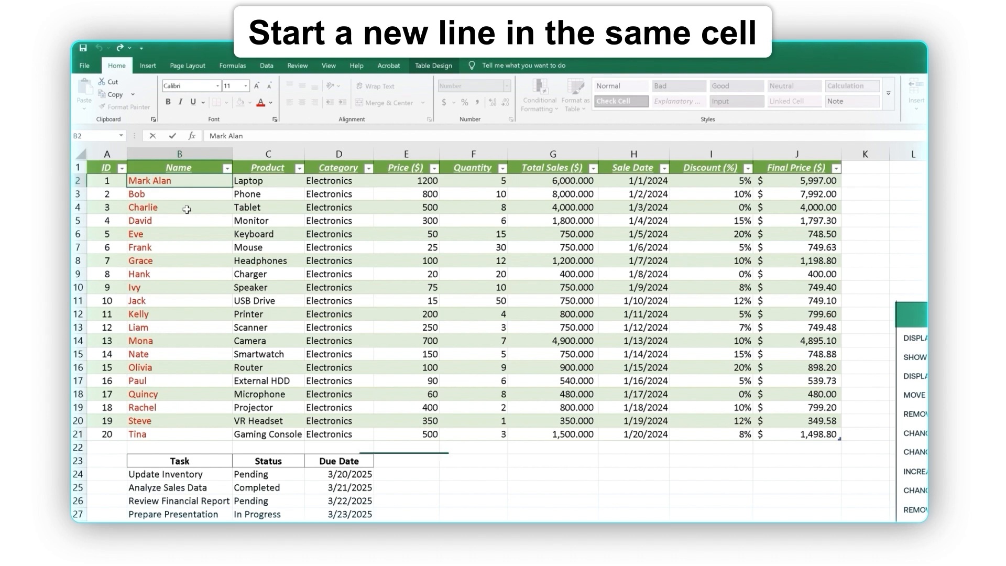
key(alt+Return)
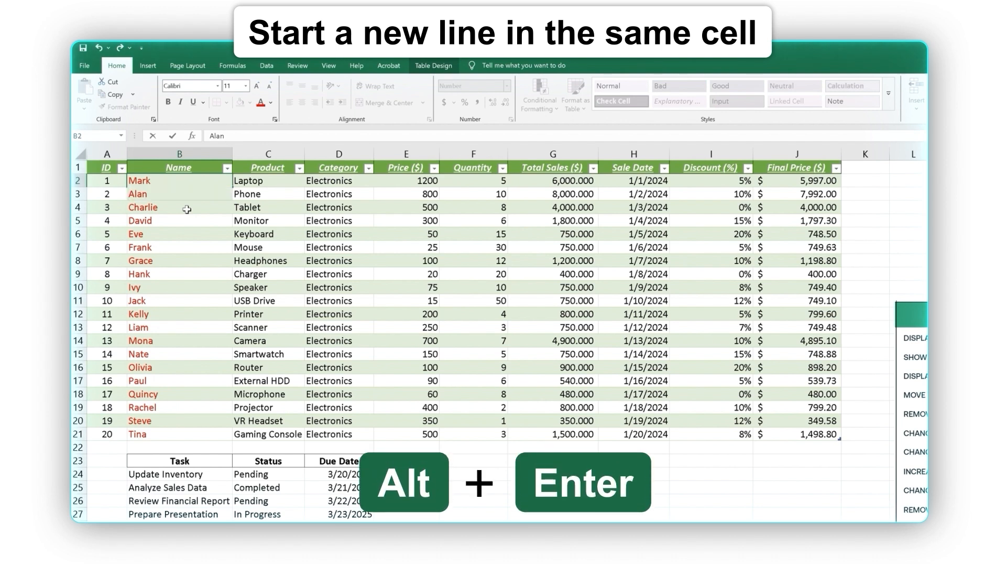
key(ctrl+Return)
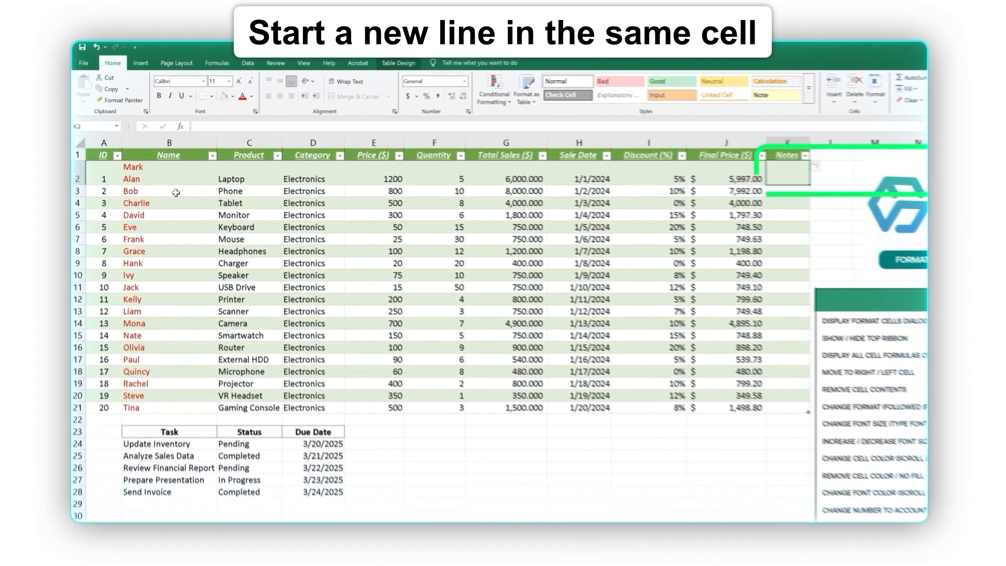
Enter the note "Electronics relate to TV Some items were damaged" in cell K2 of the Notes column
text(Electron)
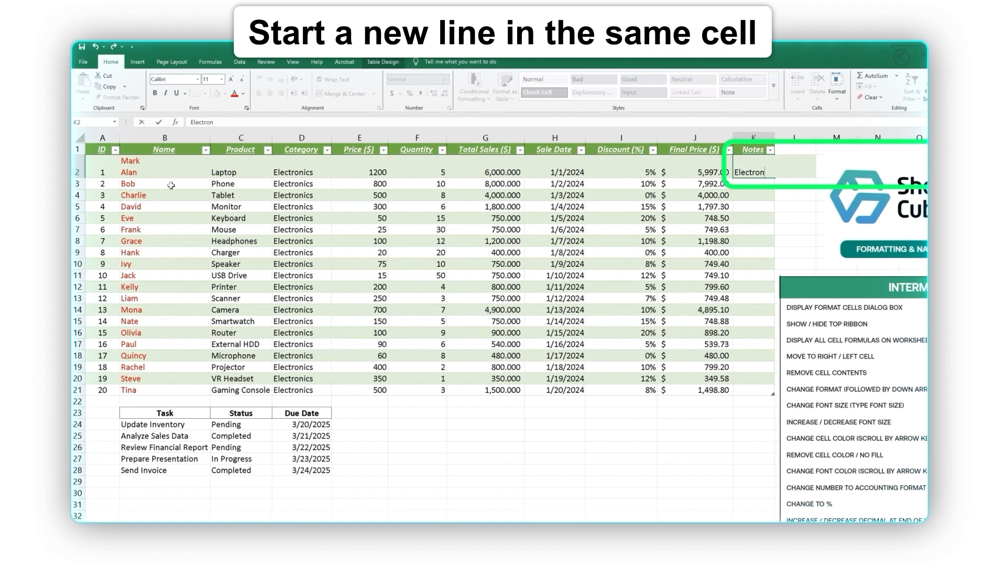
text(ics relate to TV Some)
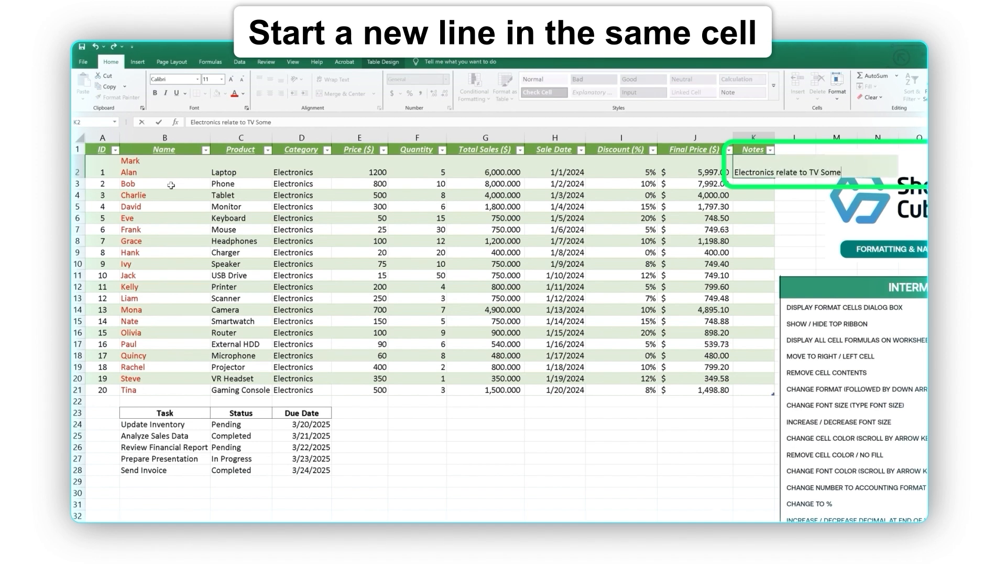
text(maged)
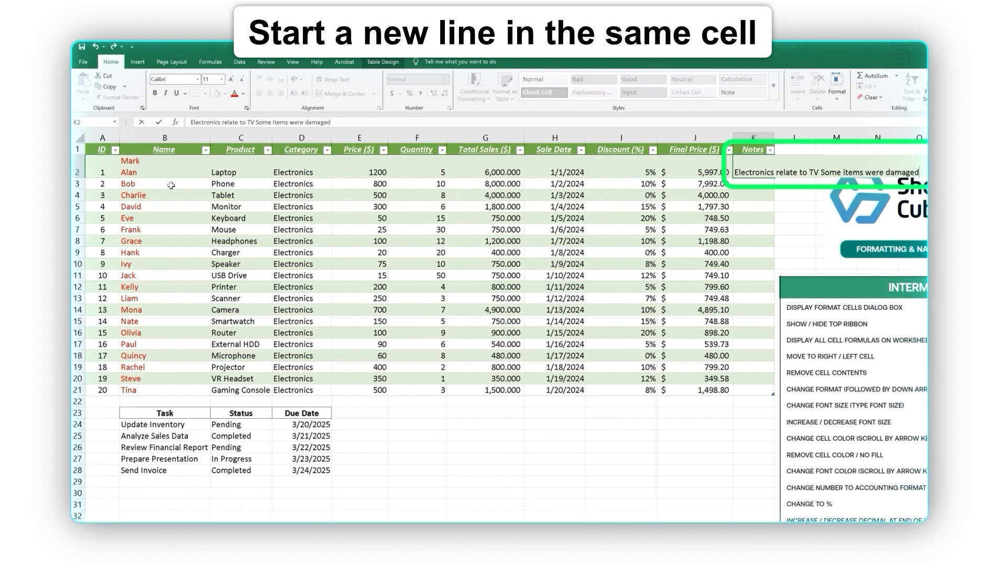
key(ctrl+Return)
Insert a line break before "Some items were damaged" in the K2 note
key(F2)
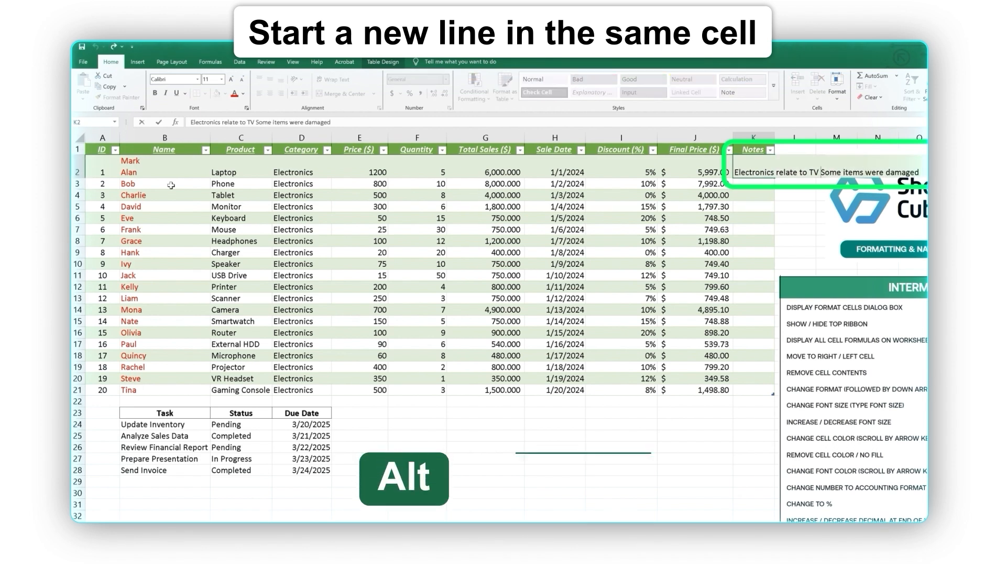
key(alt+Return)
key(ctrl+Return)
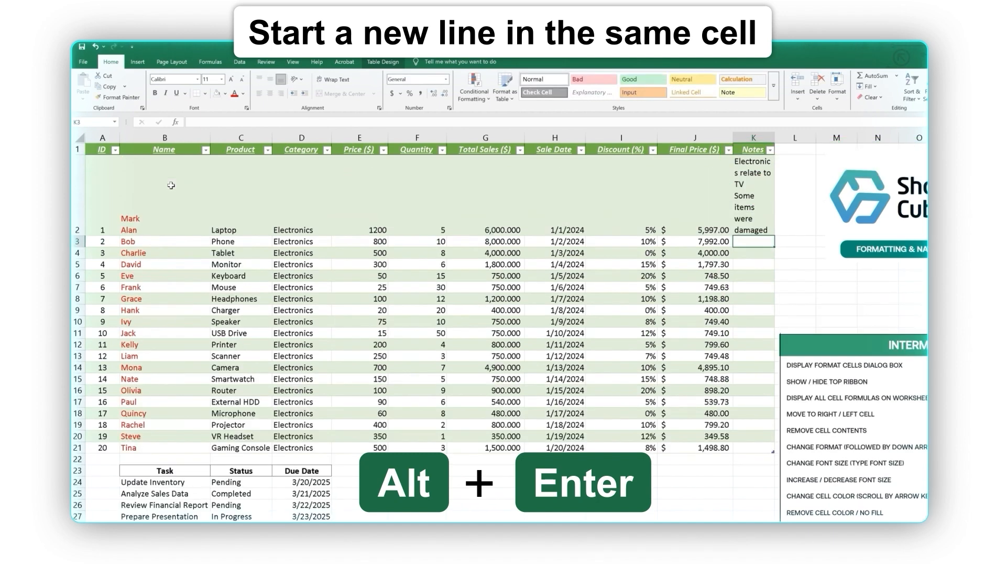